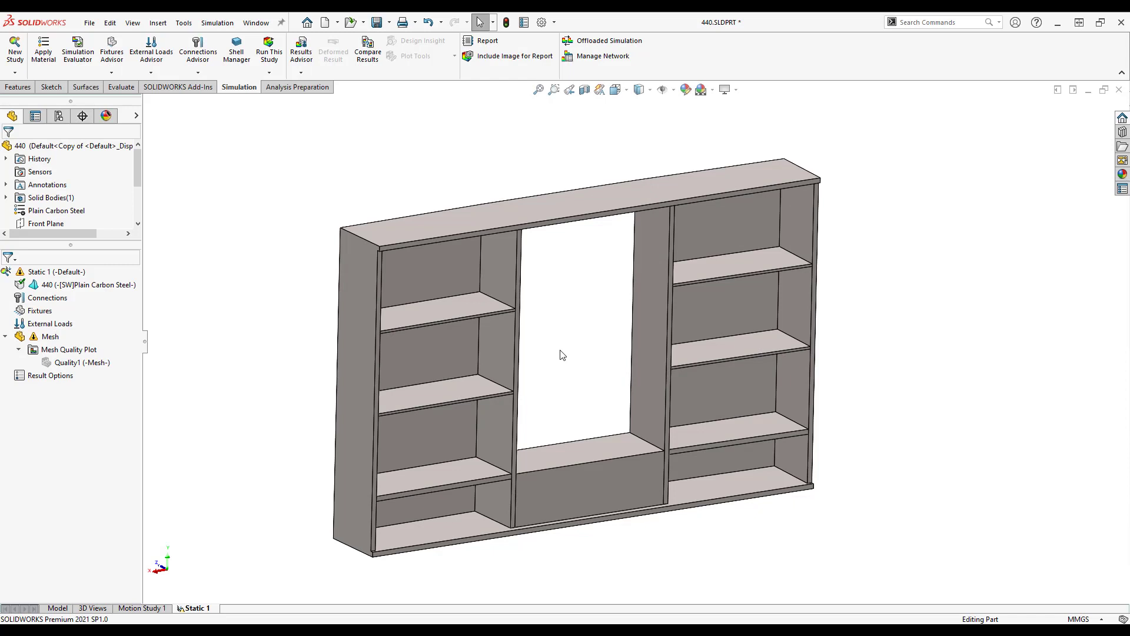
Step: Run Create Mesh on the whole bookshelf study with blended curvature-based settings
right_click(39, 339)
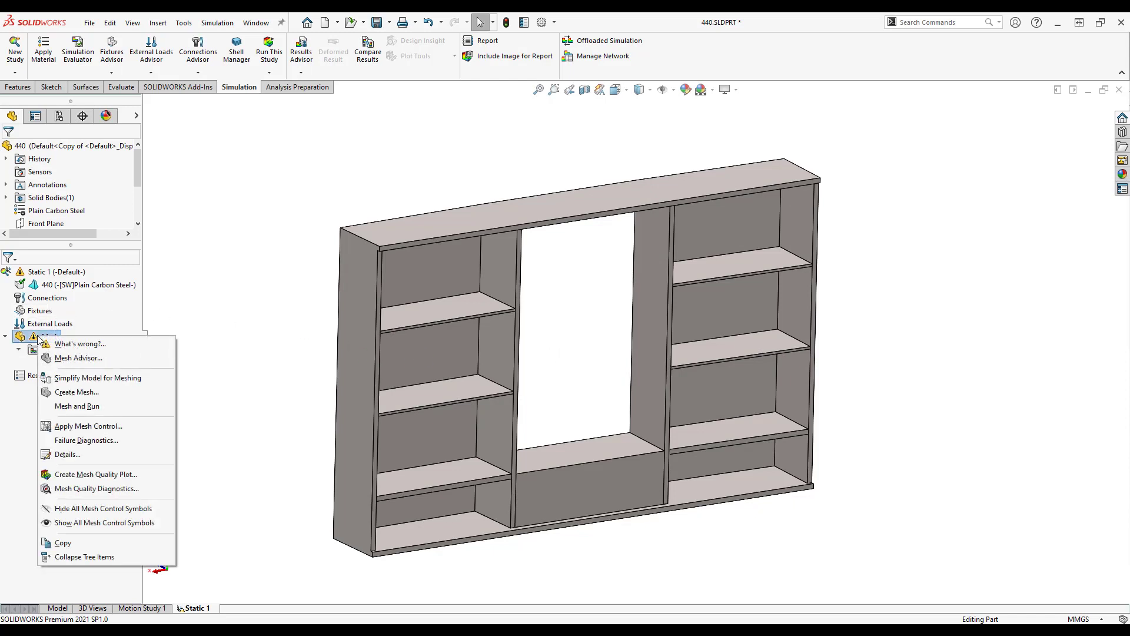
click(92, 394)
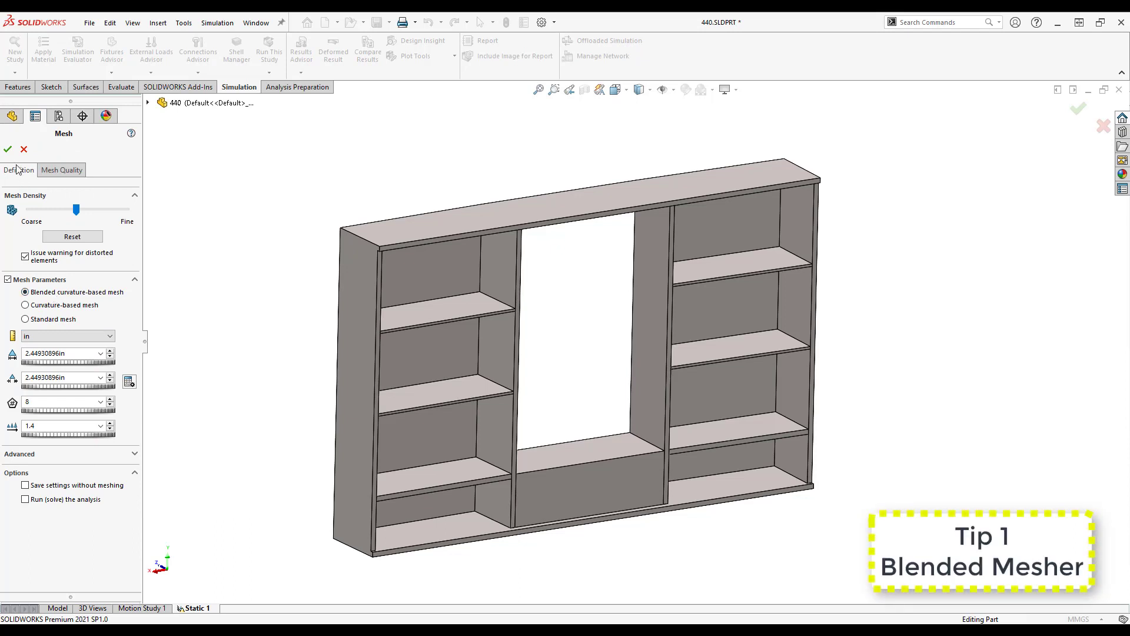
click(8, 149)
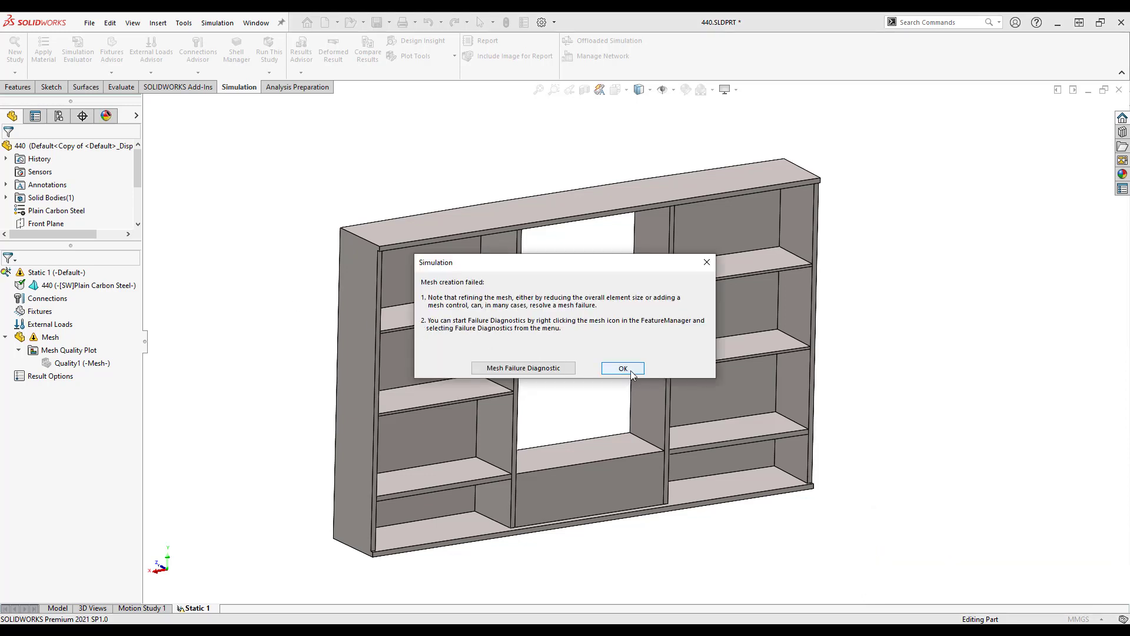
Step: Dismiss the mesh failure notice and run Geometry Analysis on the bookshelf part
click(632, 371)
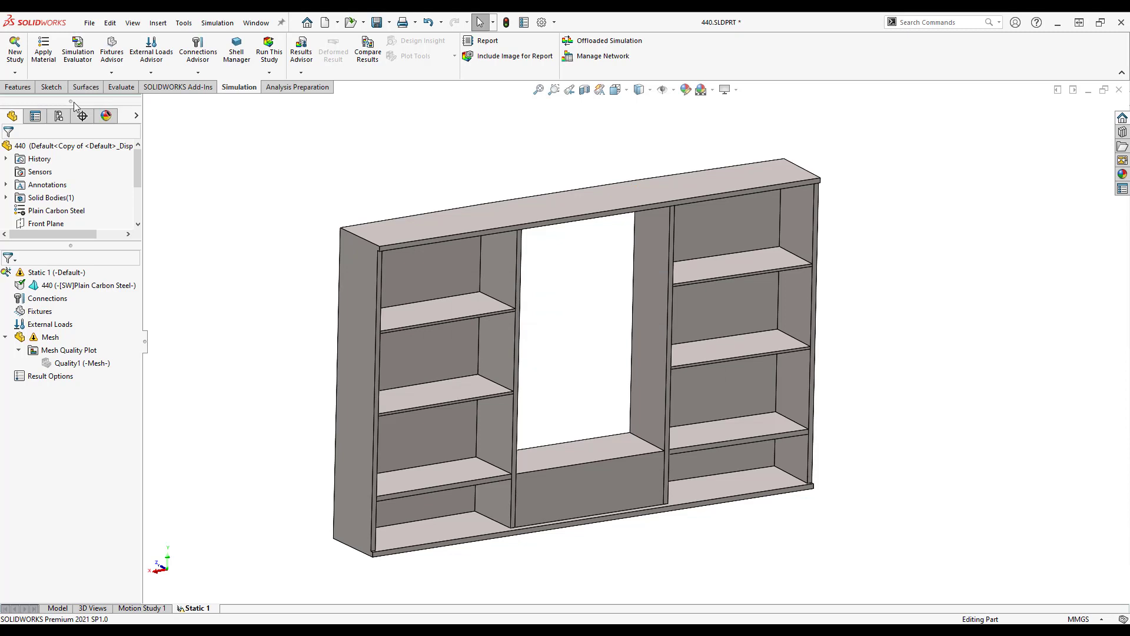
click(120, 87)
click(313, 56)
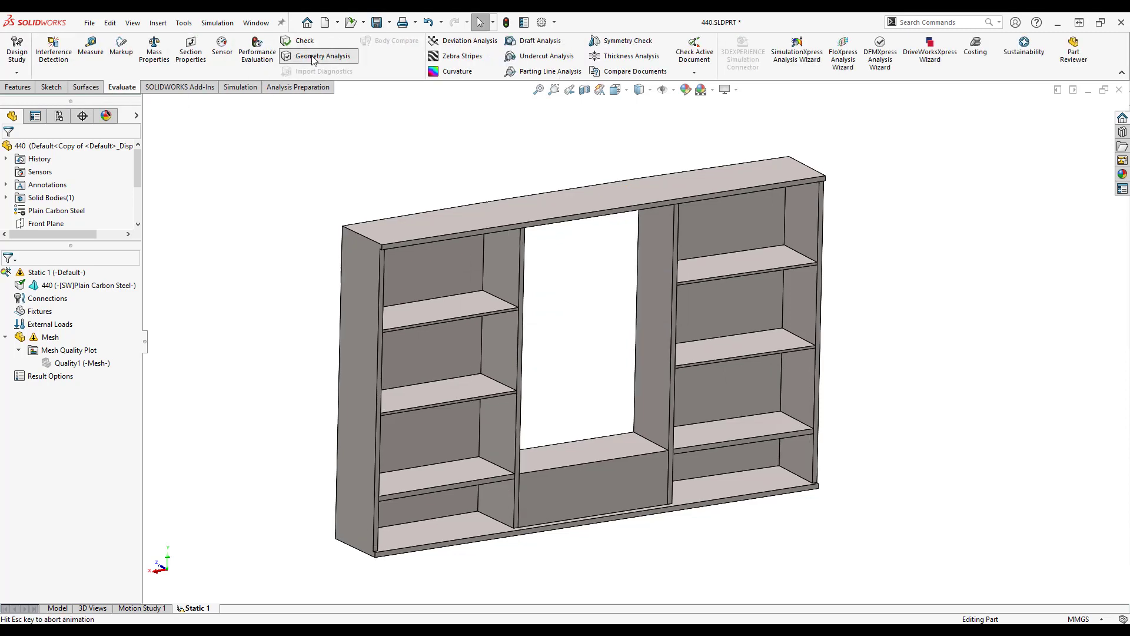
click(60, 425)
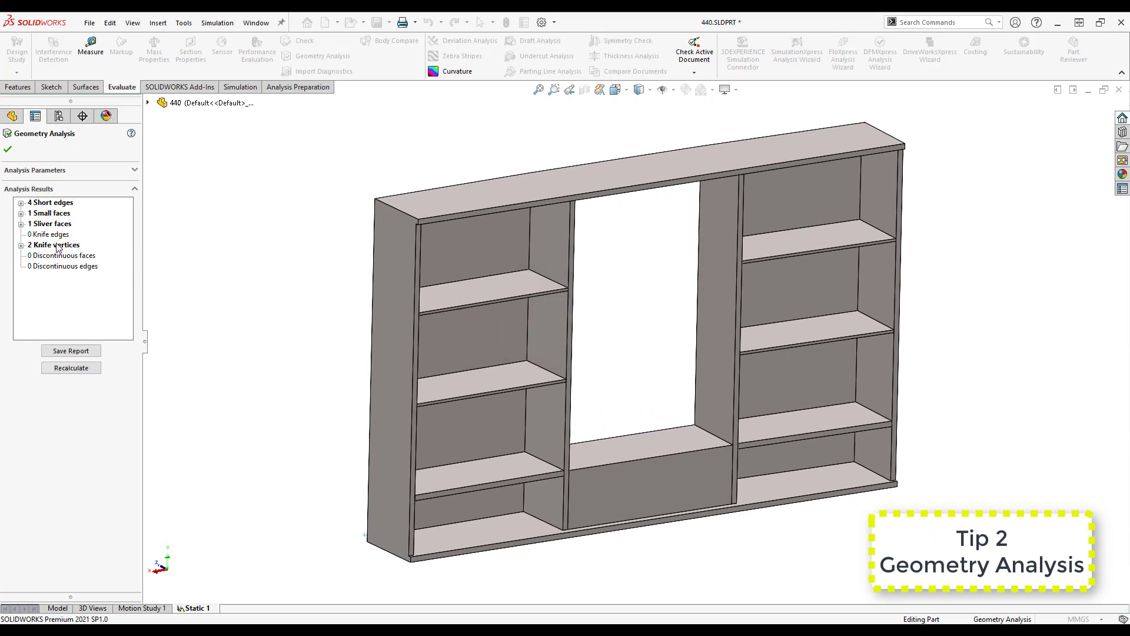
Step: Highlight sliver face Face1 and orbit to view it on the back panel
click(20, 225)
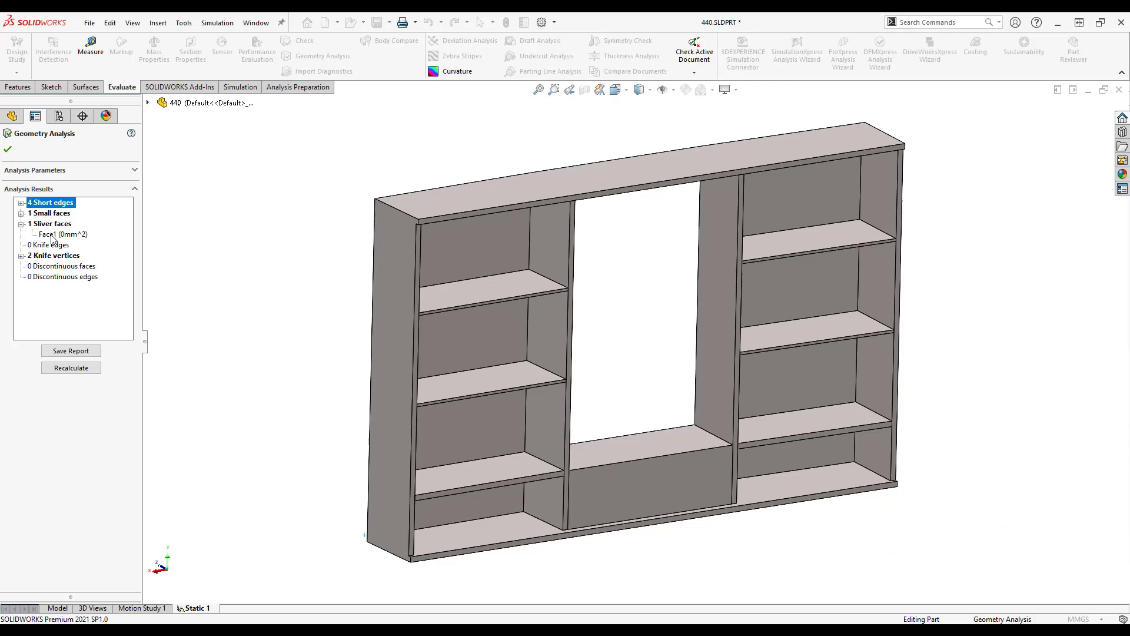
click(52, 235)
middle_drag(515, 500, 750, 508)
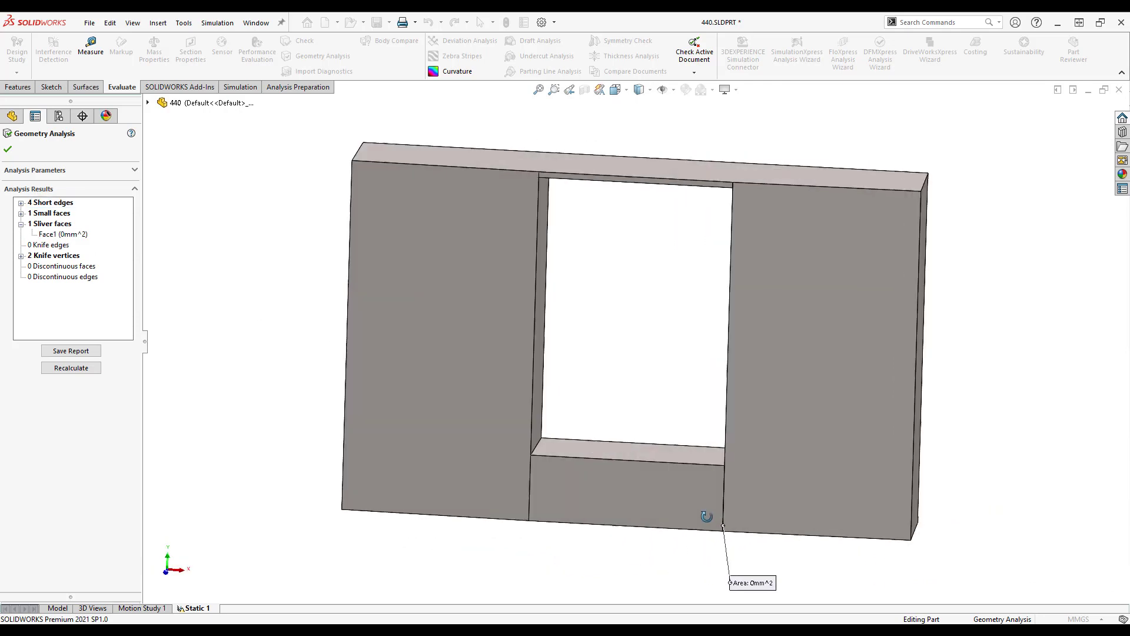
scroll(738, 486, down, 3)
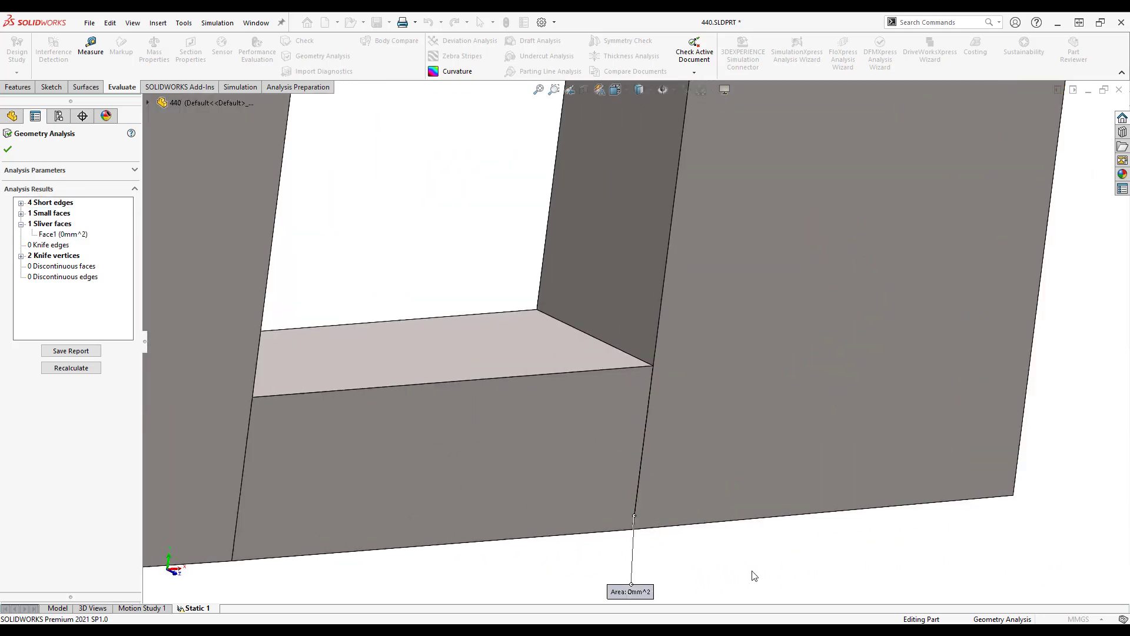
scroll(641, 421, down, 2)
scroll(618, 388, down, 2)
scroll(613, 388, down, 2)
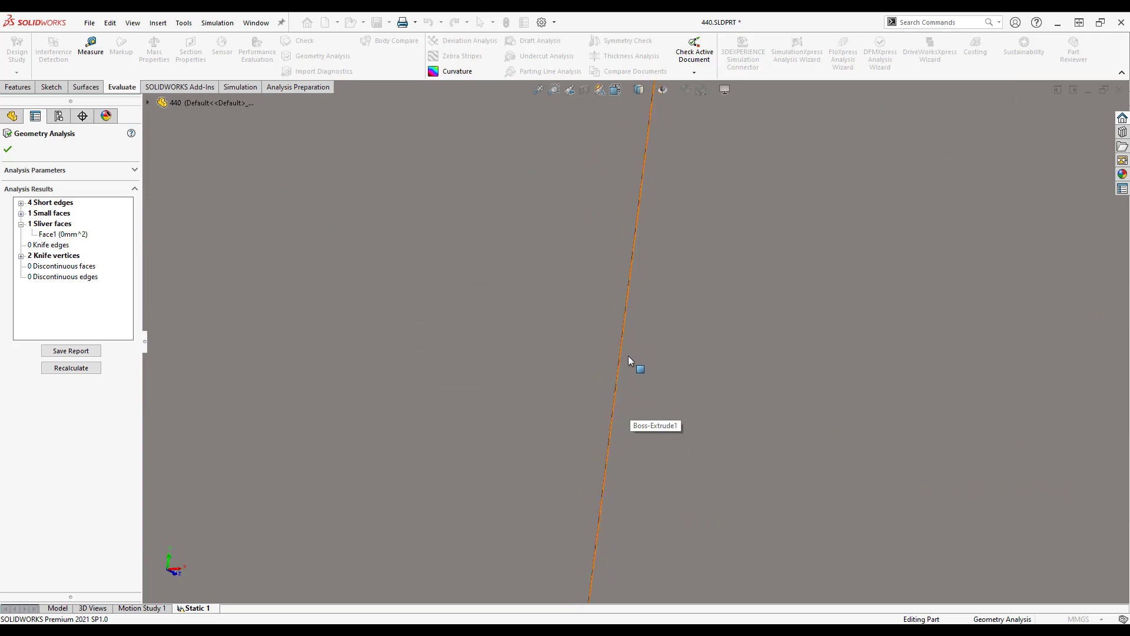
scroll(629, 358, down, 1)
scroll(619, 364, down, 1)
scroll(625, 371, down, 2)
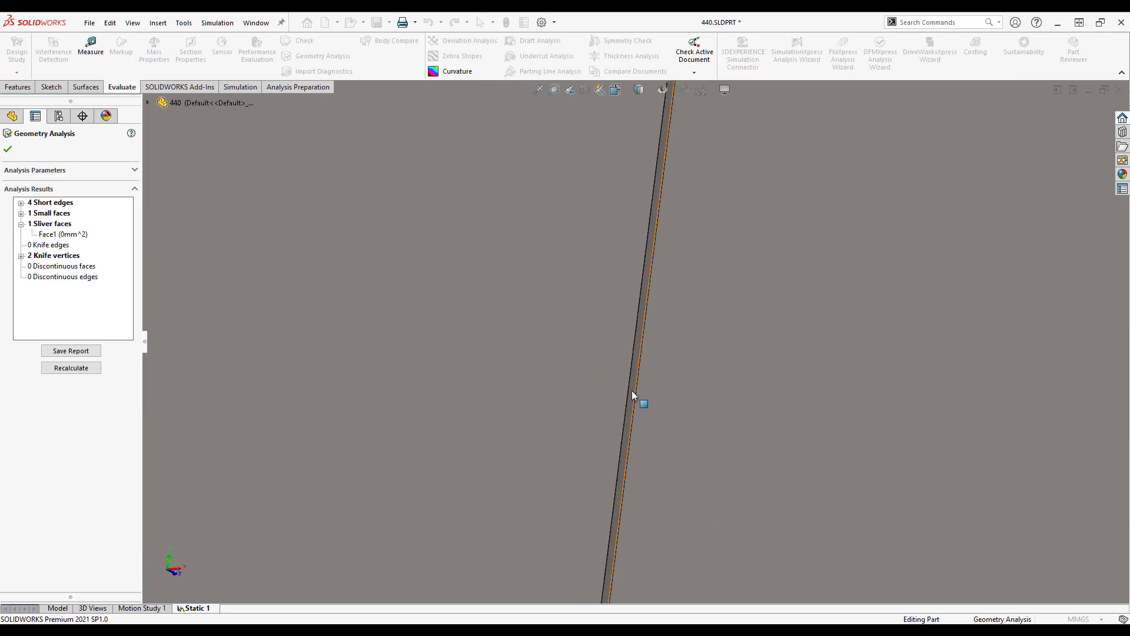
scroll(632, 390, up, 1)
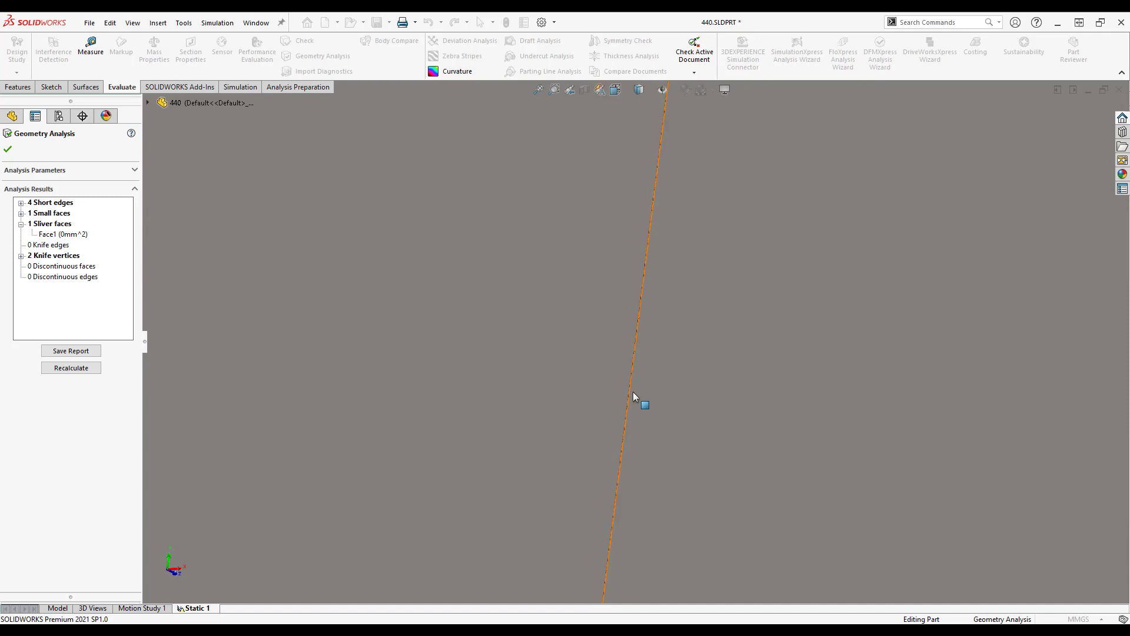
scroll(633, 392, up, 3)
scroll(633, 392, up, 3)
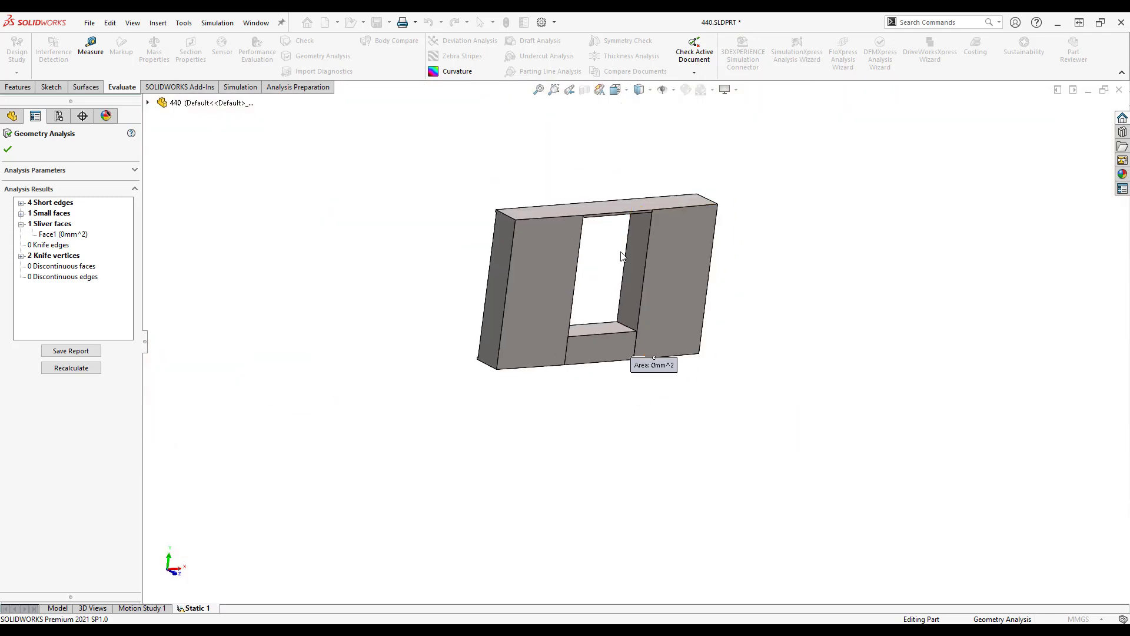
Step: Sketch a rectangle around the lower-middle compartments on the bookshelf face
middle_drag(608, 251, 800, 295)
scroll(583, 296, down, 2)
scroll(437, 401, down, 2)
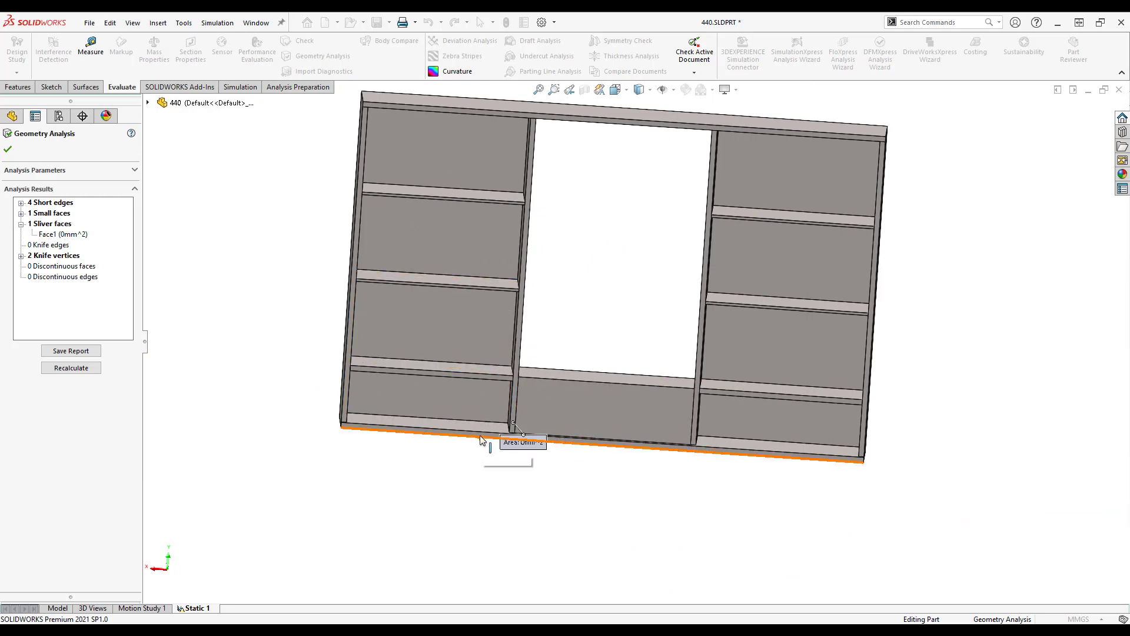
scroll(481, 439, down, 2)
scroll(495, 428, down, 1)
right_click(517, 415)
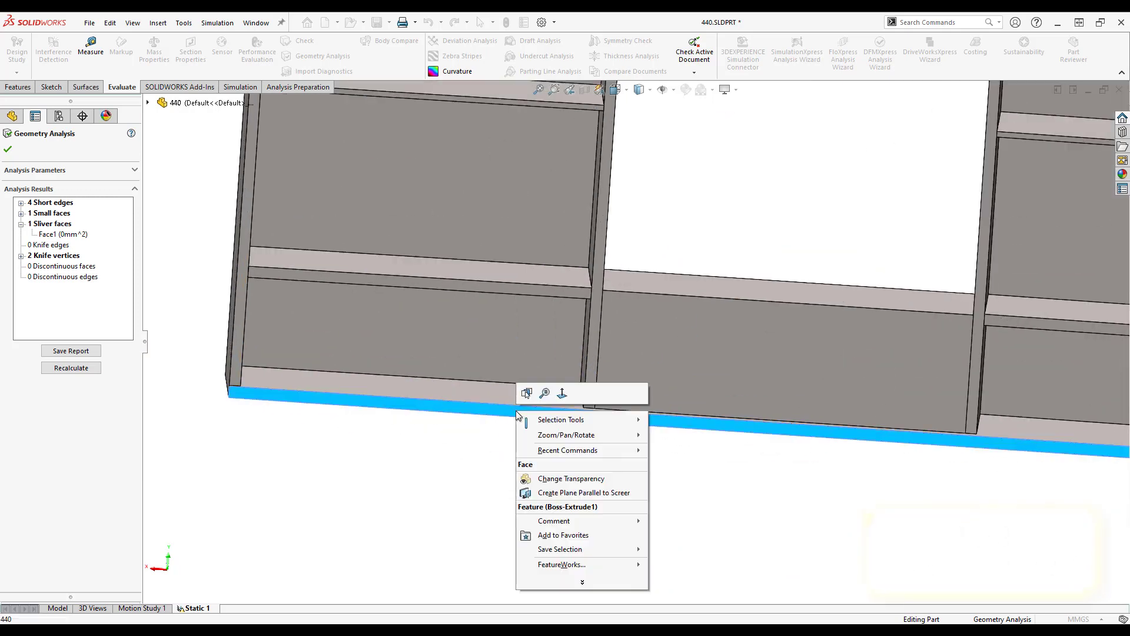
key(Escape)
key(Escape)
right_click(558, 411)
key(Escape)
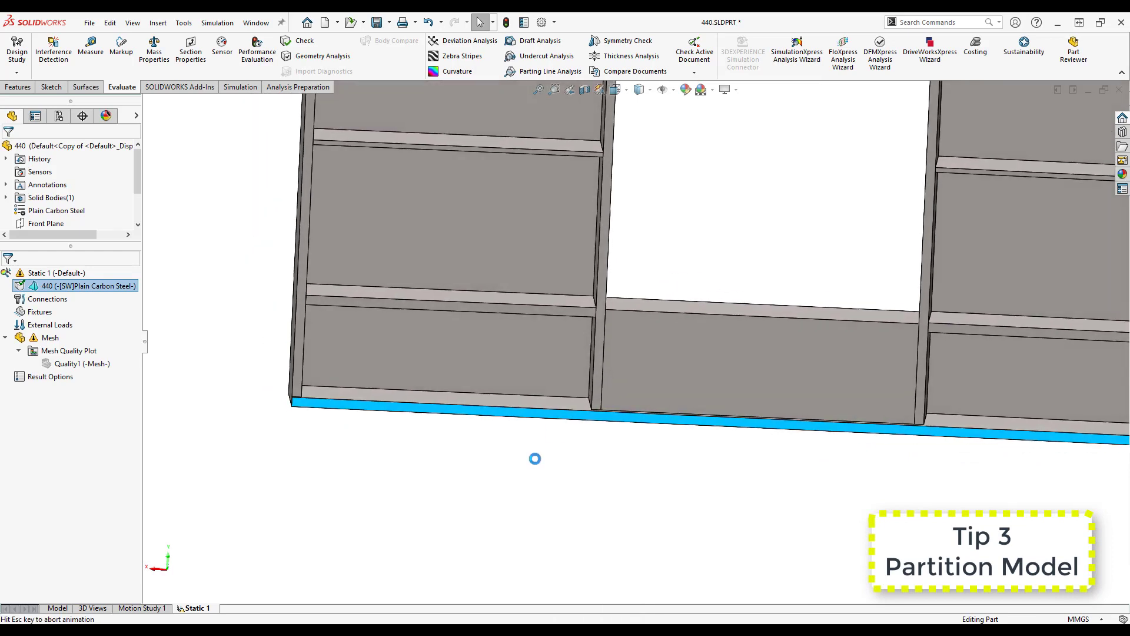
drag(456, 420, 597, 543)
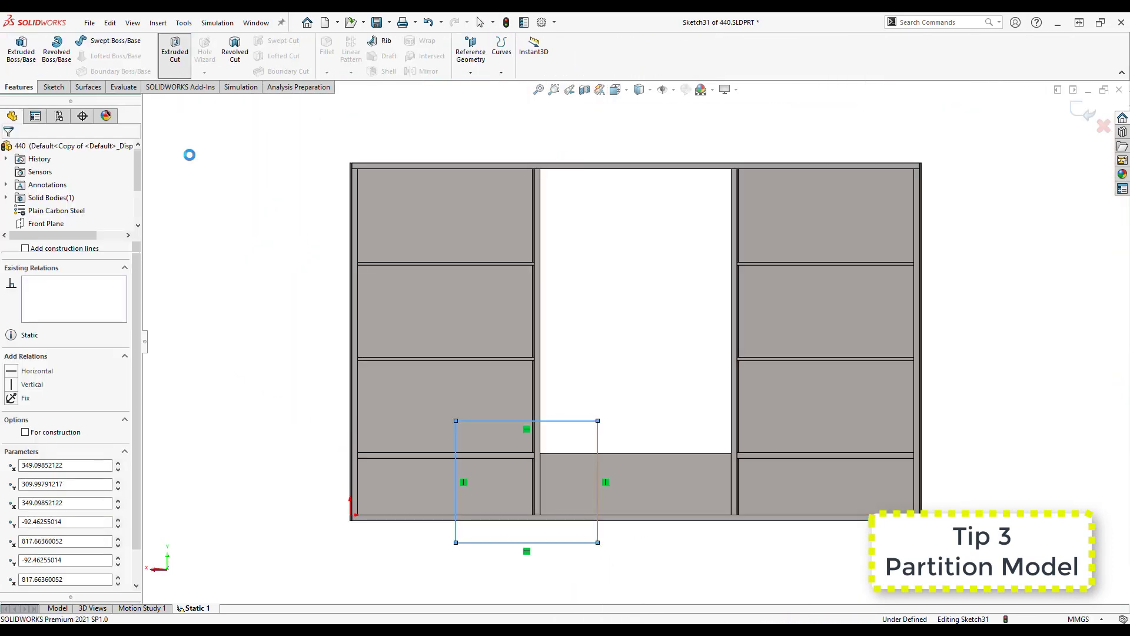
Step: Extrude-cut the rectangle Through All - Both, leaving only the lower-middle section
click(77, 220)
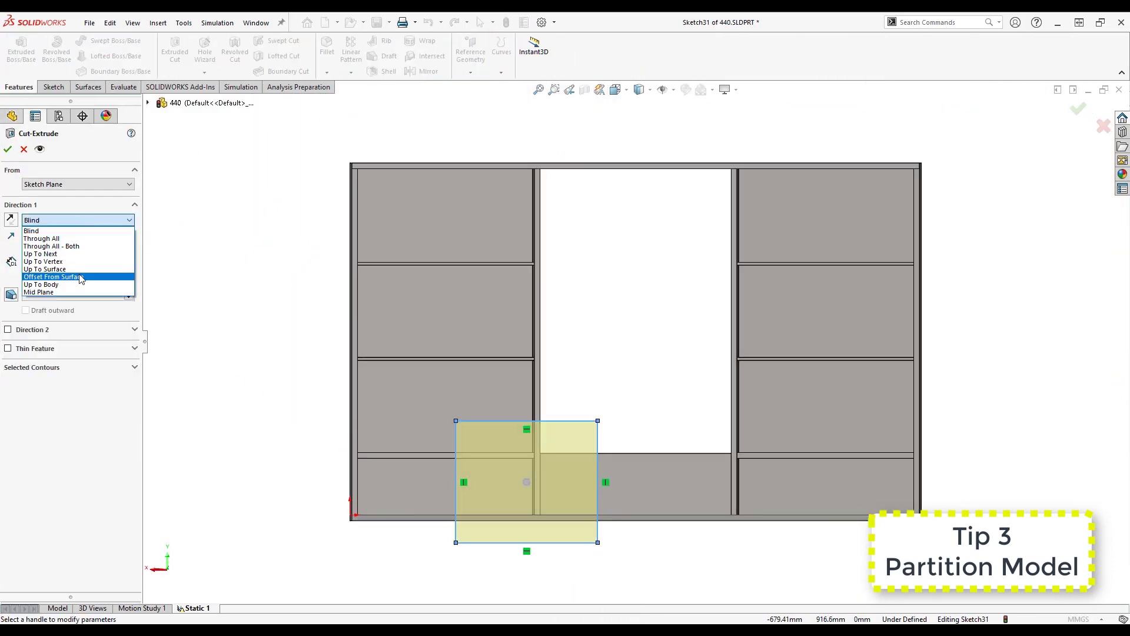
click(53, 249)
key(Right)
key(Down)
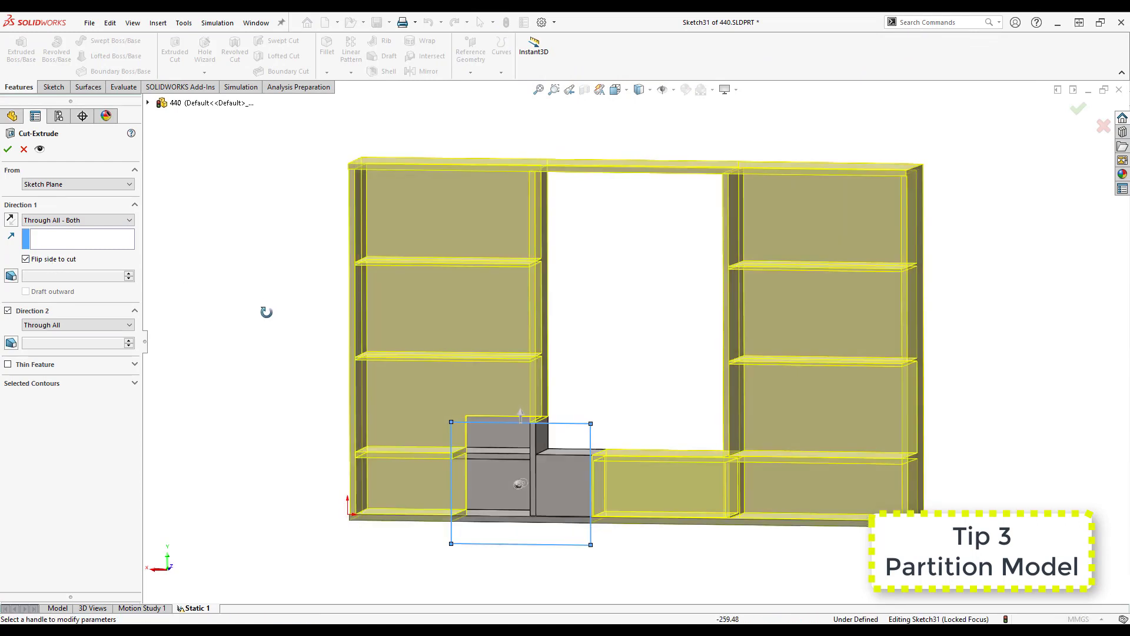
click(8, 149)
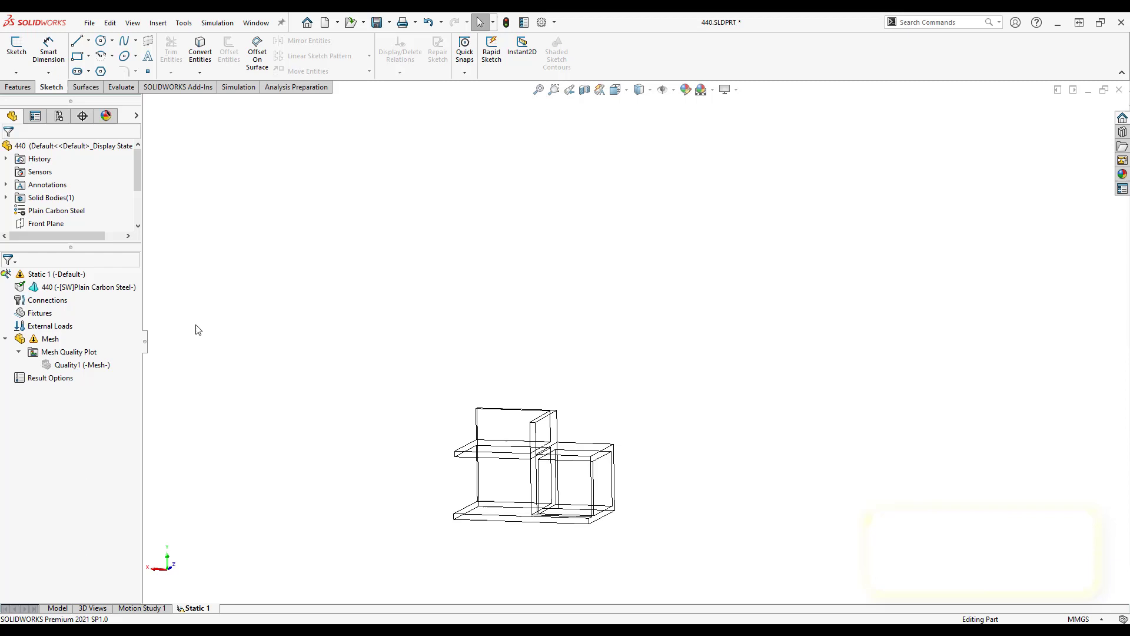
Step: Mesh the trimmed section, close the result message, and return to the Model tree
right_click(58, 345)
click(80, 398)
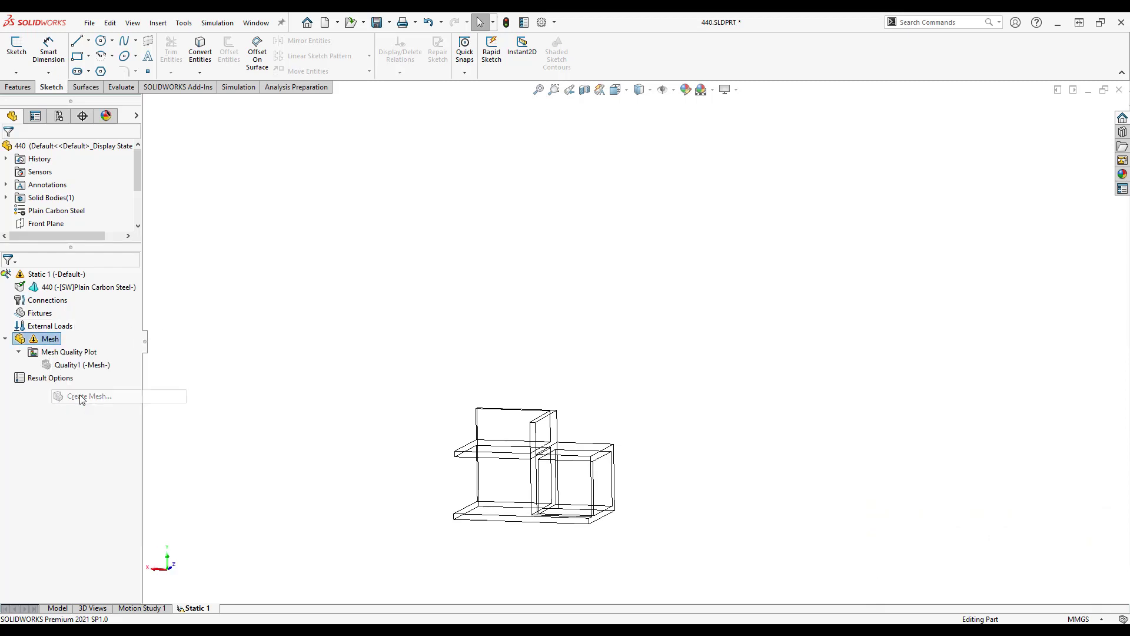
click(9, 148)
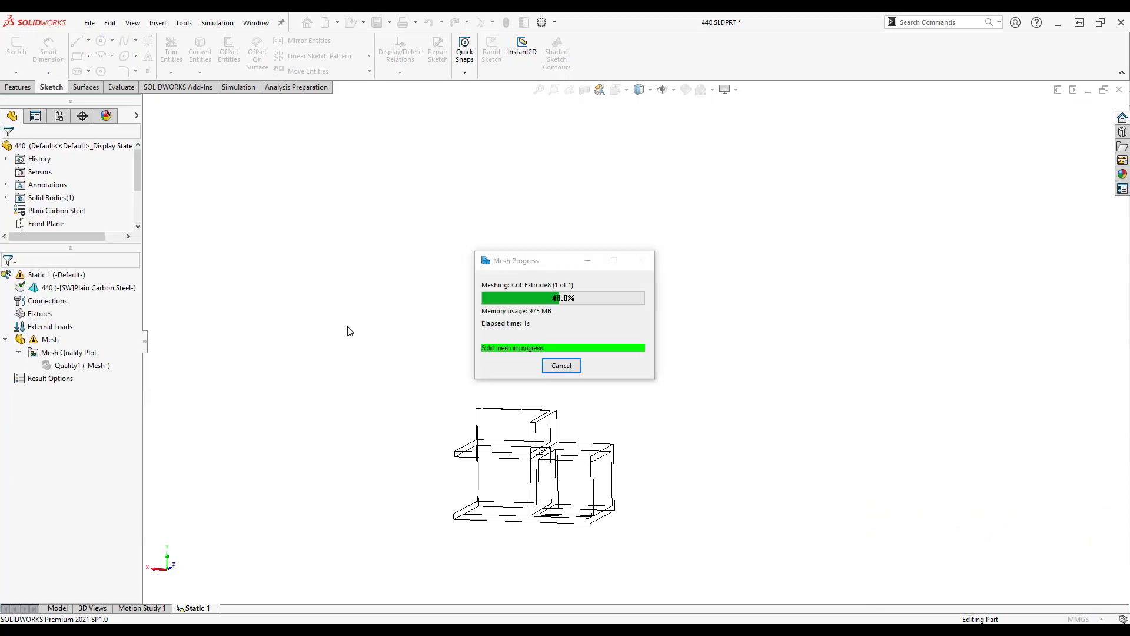
click(623, 370)
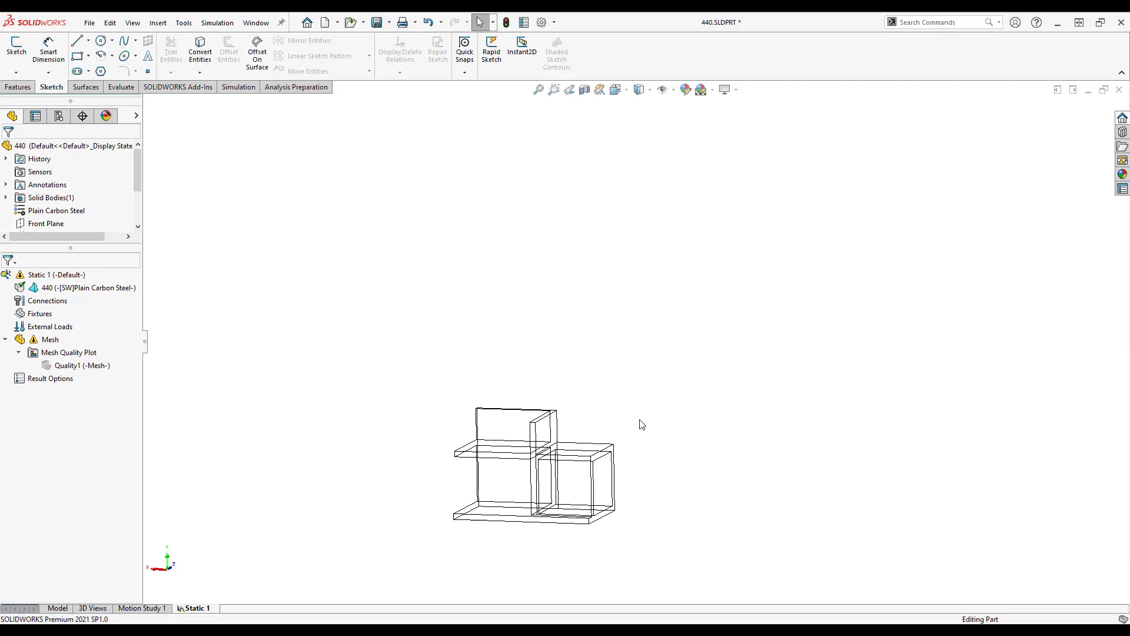
mouse_move(638, 424)
middle_down()
mouse_move(504, 434)
mouse_move(575, 485)
mouse_move(517, 462)
mouse_move(536, 503)
middle_up()
click(69, 609)
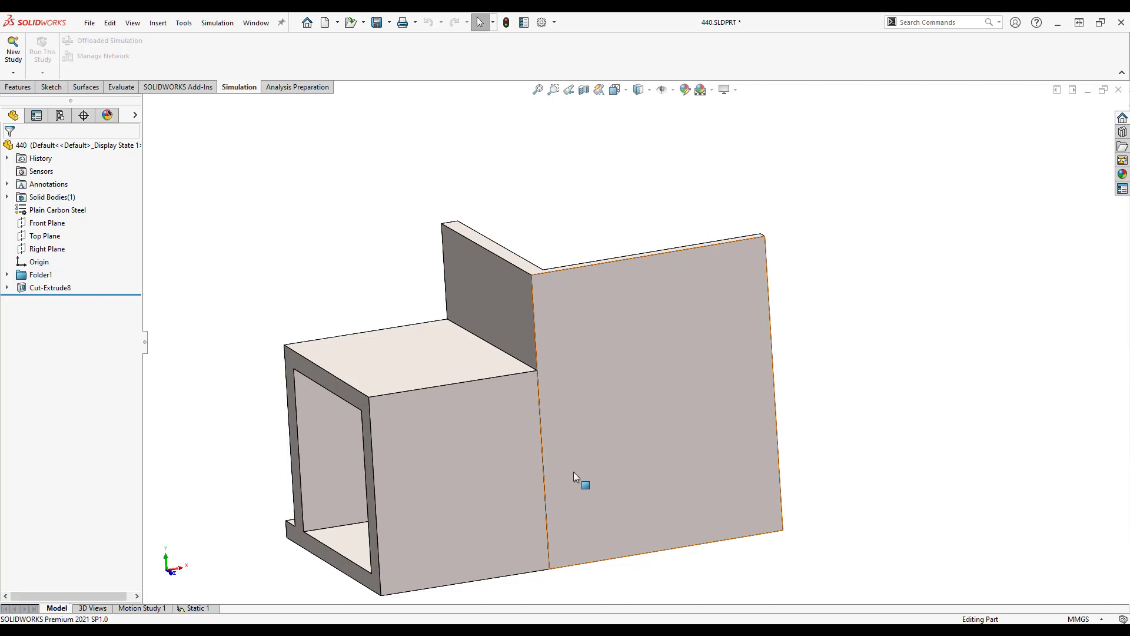
Step: Sketch a narrow rectangle along the seam on the tall panel face
right_click(571, 464)
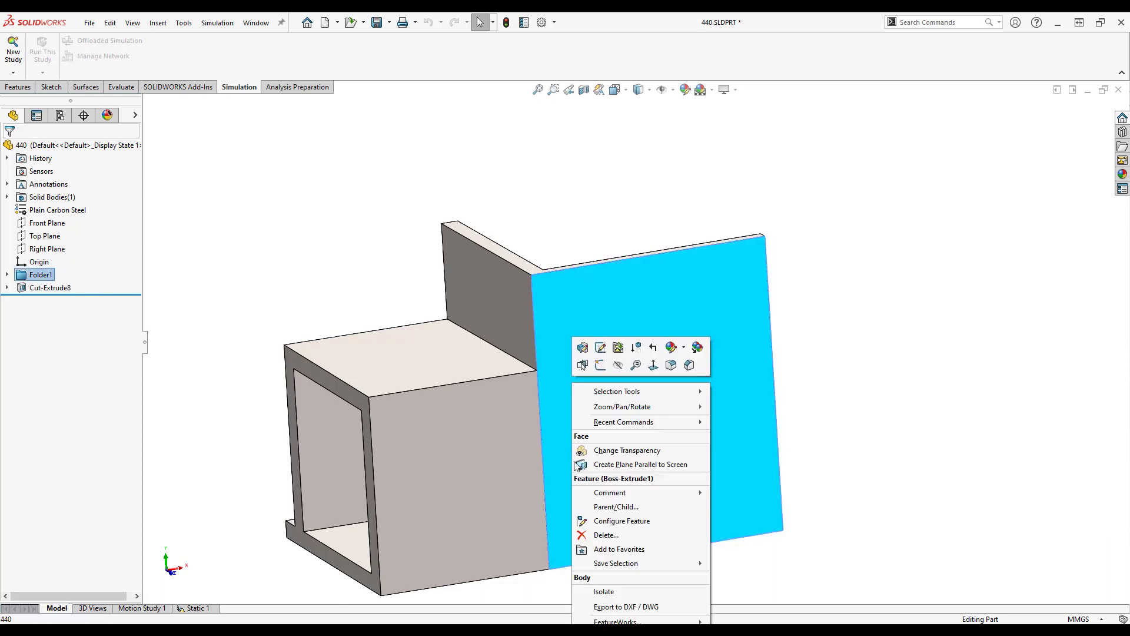
click(600, 366)
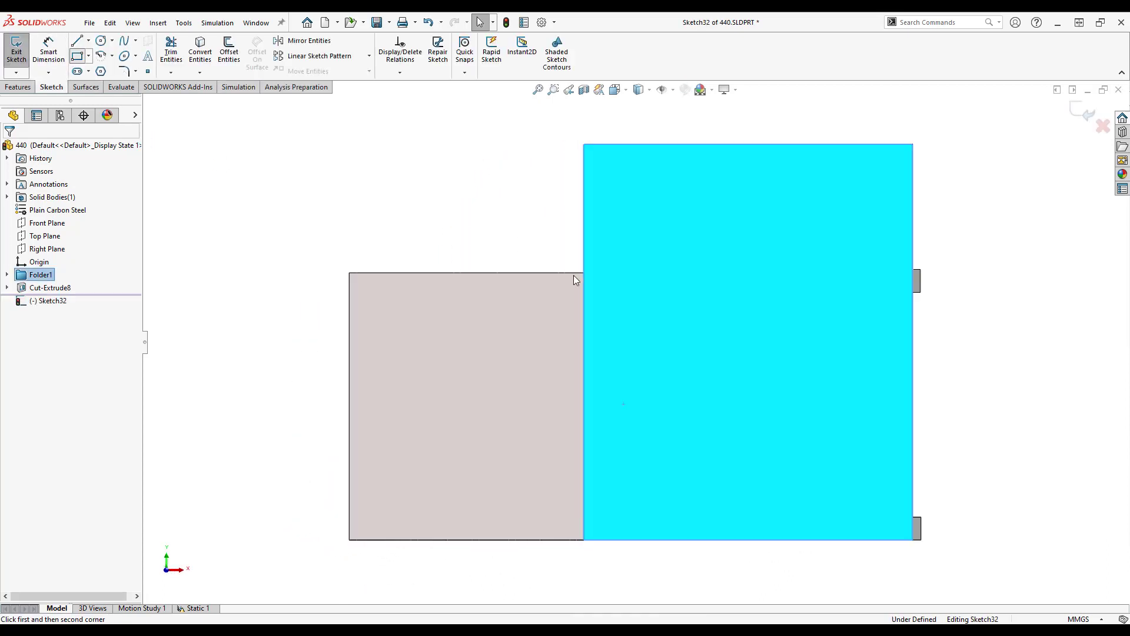
click(555, 257)
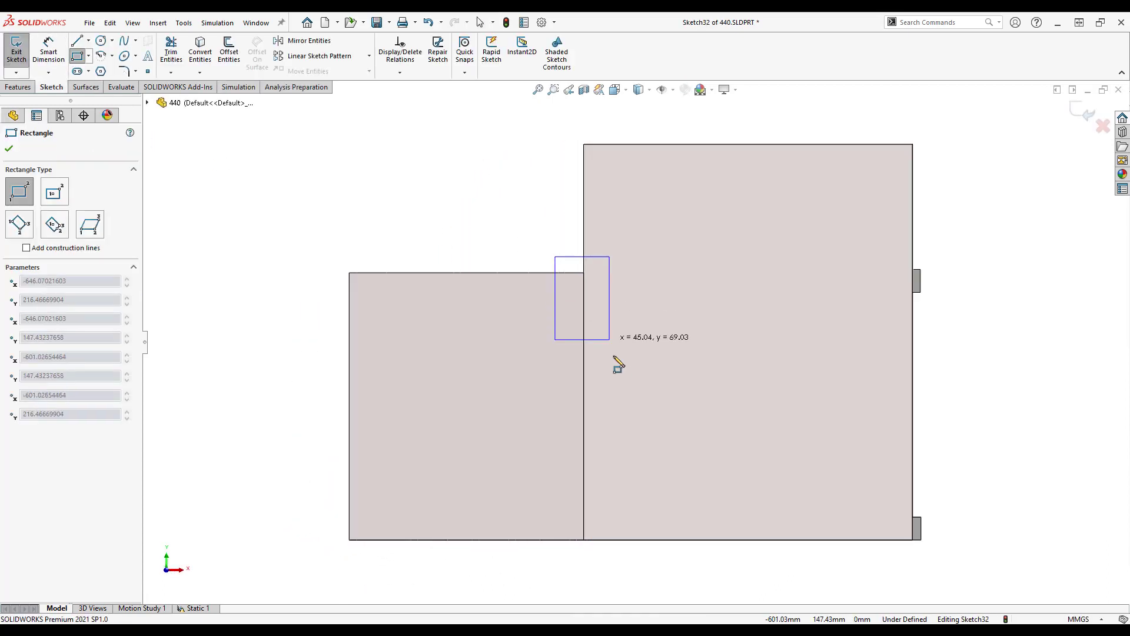
click(616, 552)
Step: Extrude-cut the 0.10 mm slot, then start meshing the corner part in Static 1
click(19, 87)
click(174, 51)
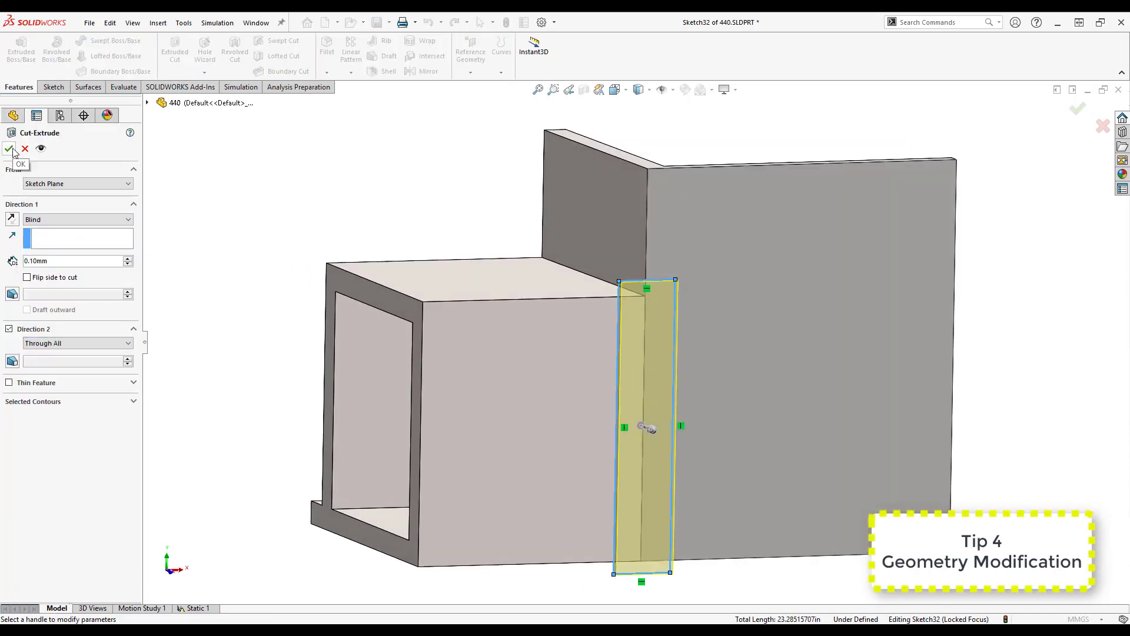
click(9, 149)
scroll(646, 319, down, 3)
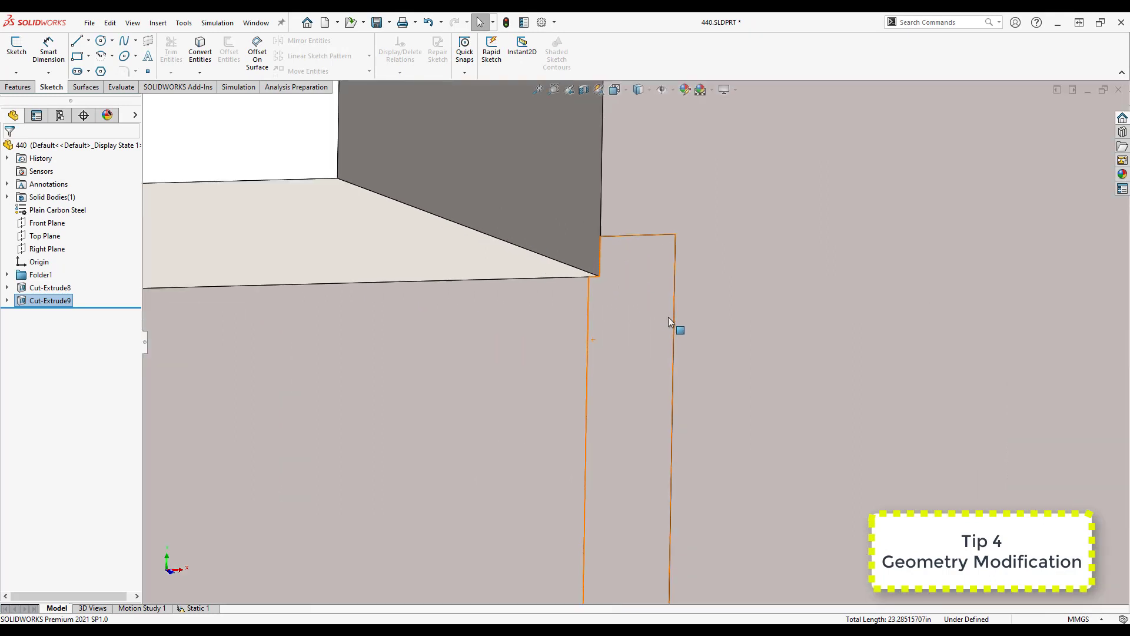
scroll(671, 317, down, 2)
scroll(674, 262, down, 2)
scroll(662, 256, down, 2)
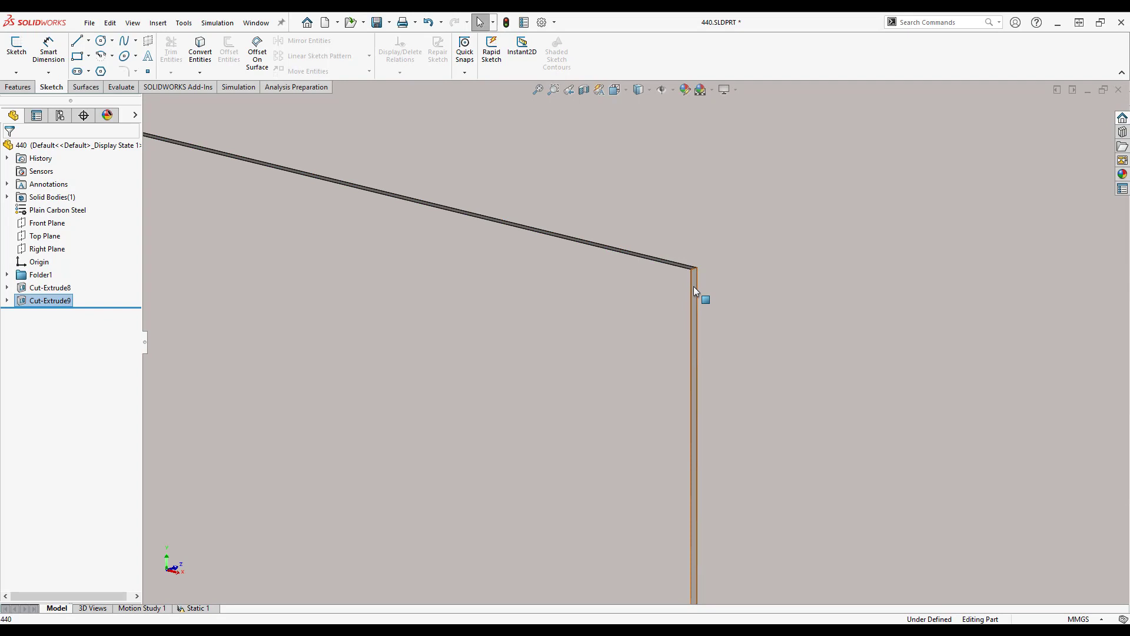
scroll(693, 286, up, 1)
scroll(585, 433, up, 2)
scroll(535, 461, up, 2)
scroll(535, 463, up, 3)
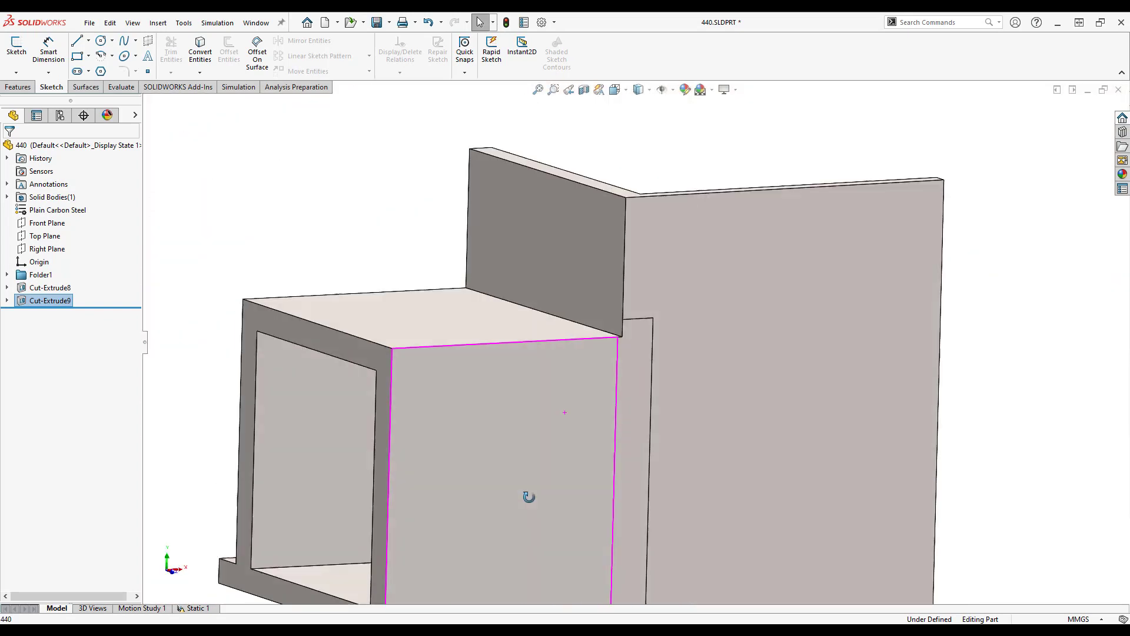
scroll(621, 454, up, 2)
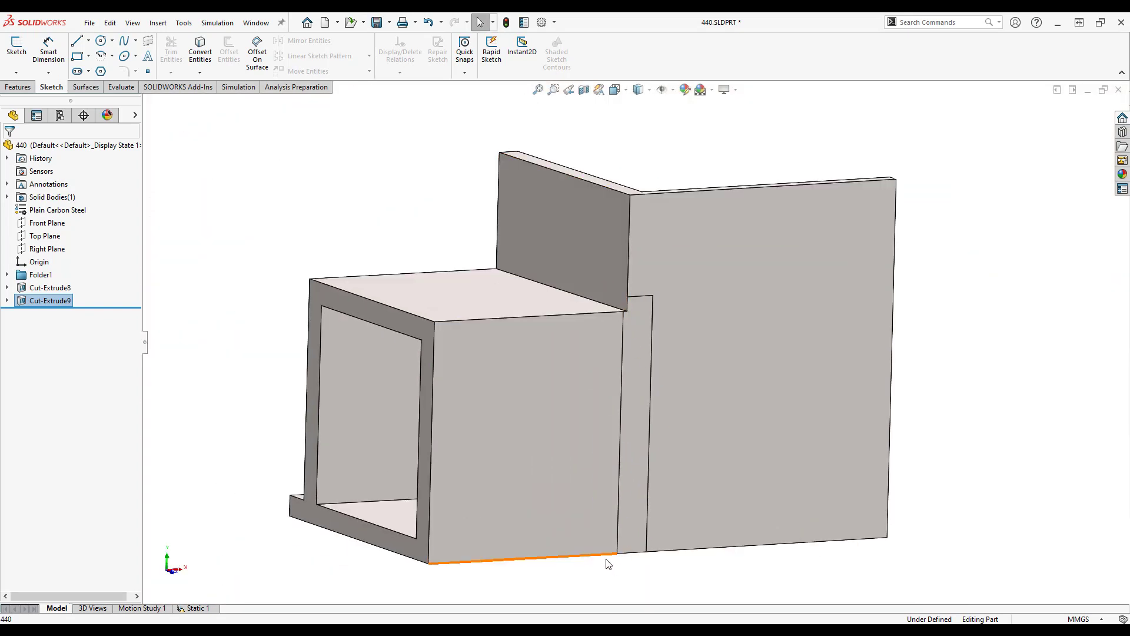
click(190, 610)
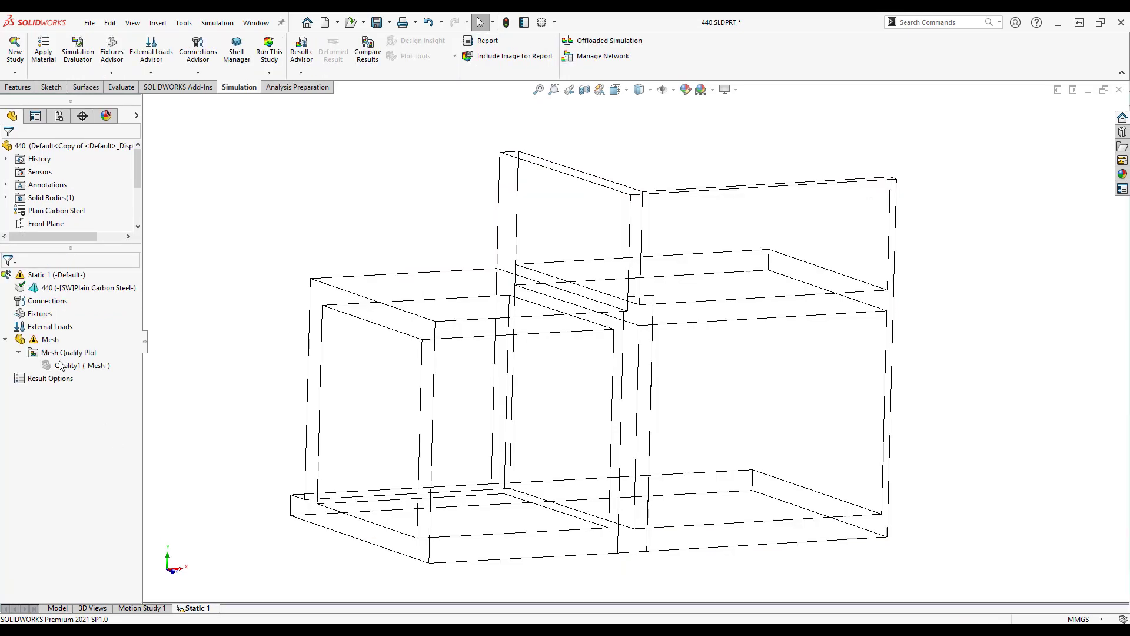
right_click(46, 339)
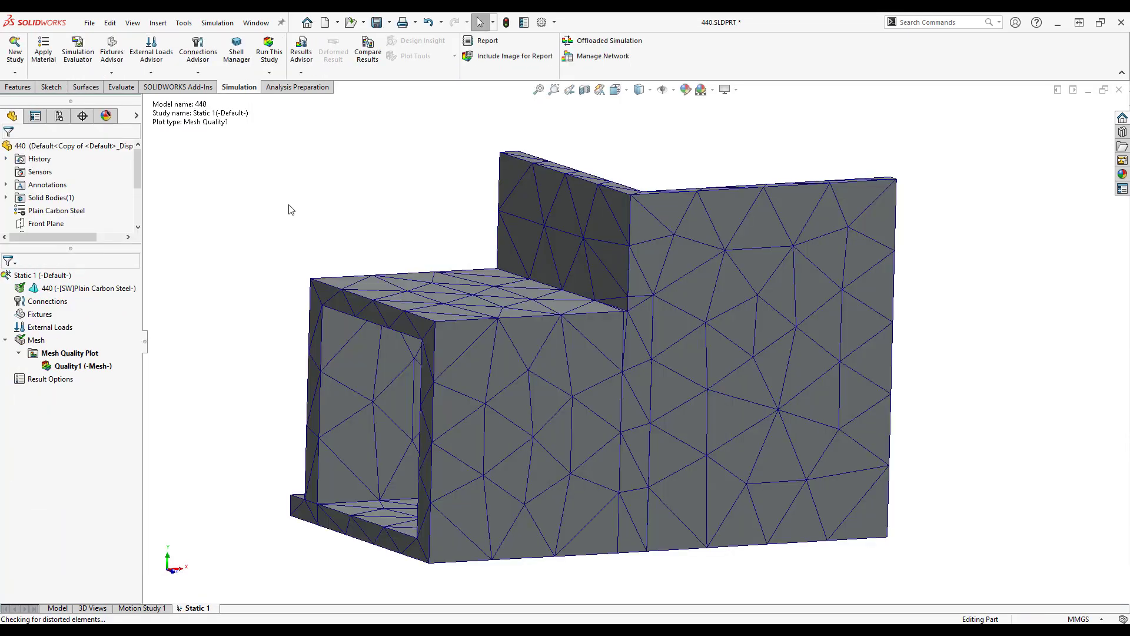
Step: Suppress Cut-Extrude8 to restore the full bookshelf
middle_drag(407, 245, 707, 226)
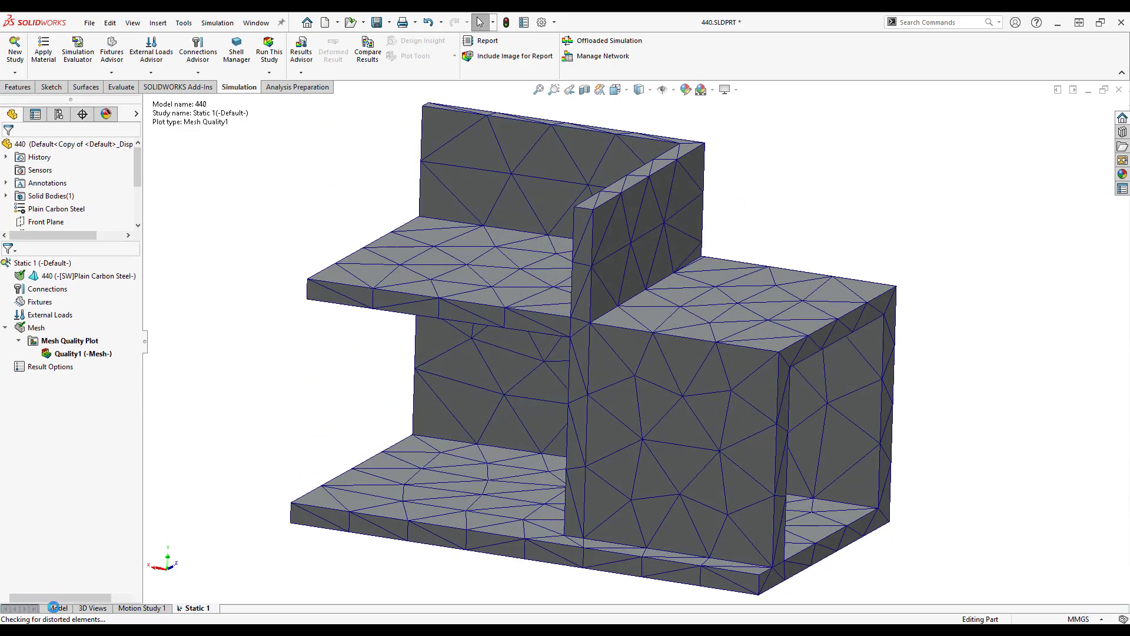
click(57, 608)
right_click(36, 287)
click(89, 259)
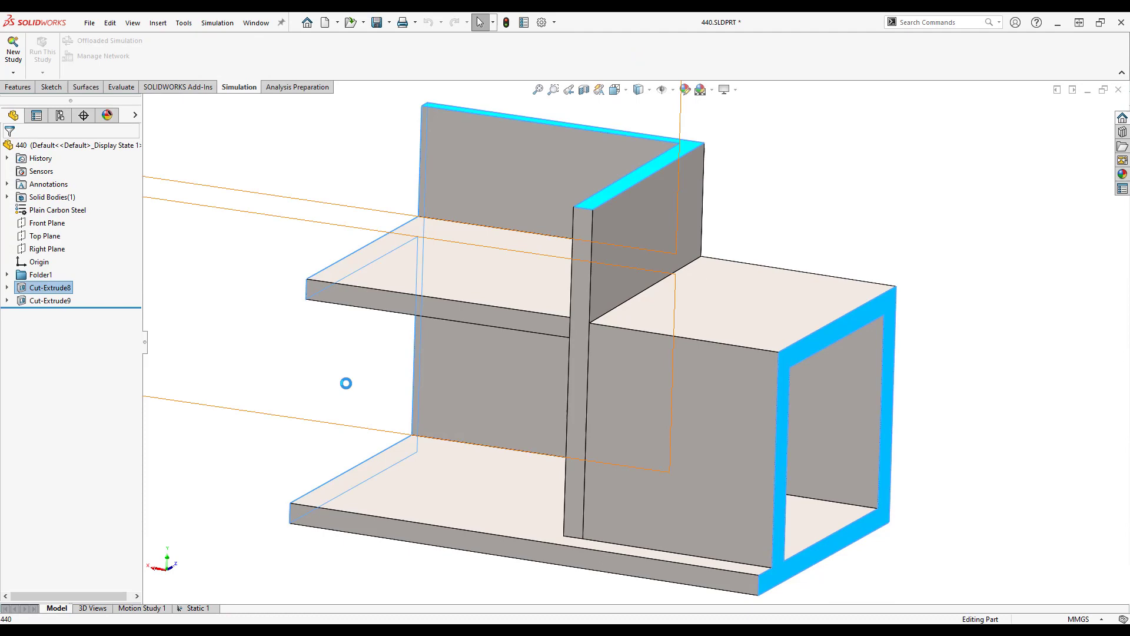
scroll(655, 480, up, 5)
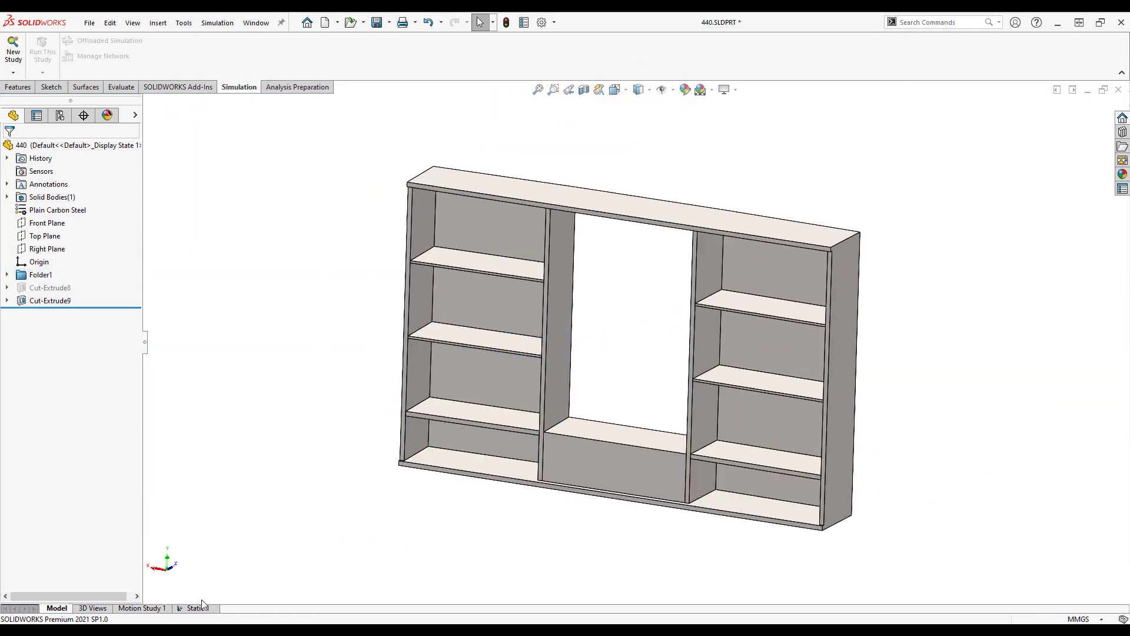
Step: Create the mesh for the full bookshelf in the Static 1 study
click(198, 608)
right_click(35, 340)
click(88, 384)
key(Return)
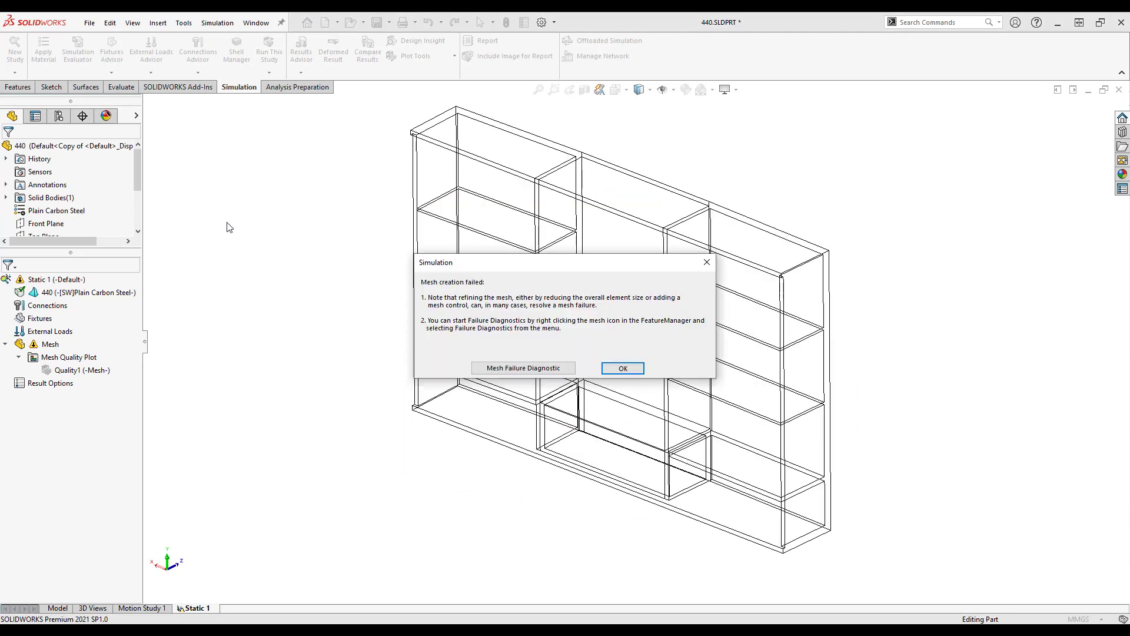
Step: Dismiss the mesh failure and unsuppress Cut-Extrude8
click(622, 368)
scroll(504, 404, down, 3)
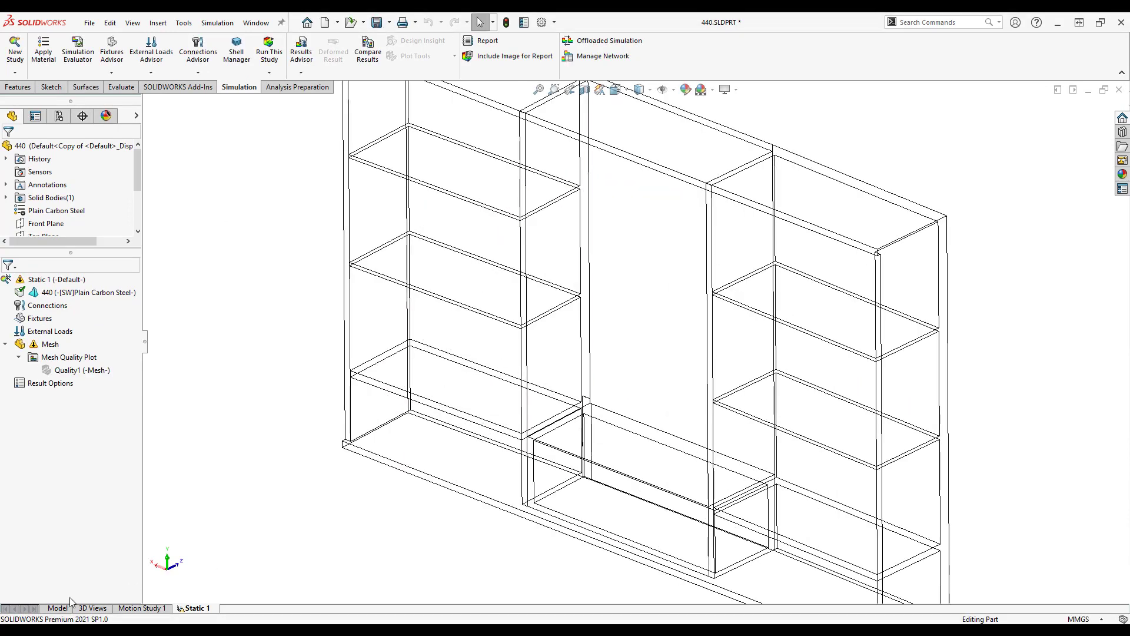
click(56, 607)
click(49, 287)
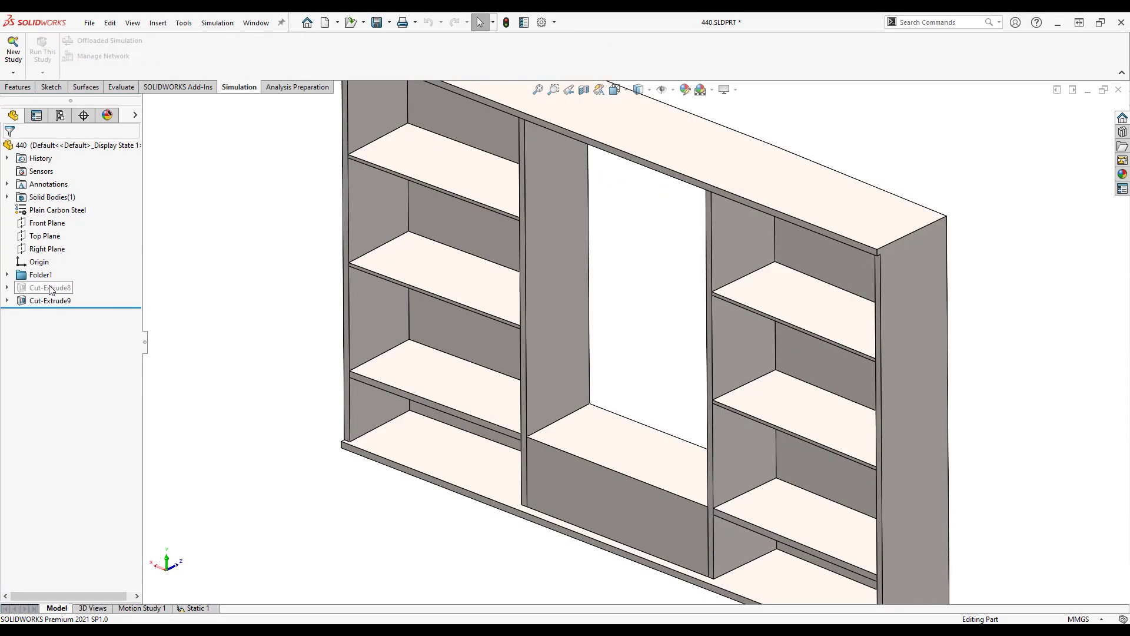
right_click(50, 287)
click(275, 448)
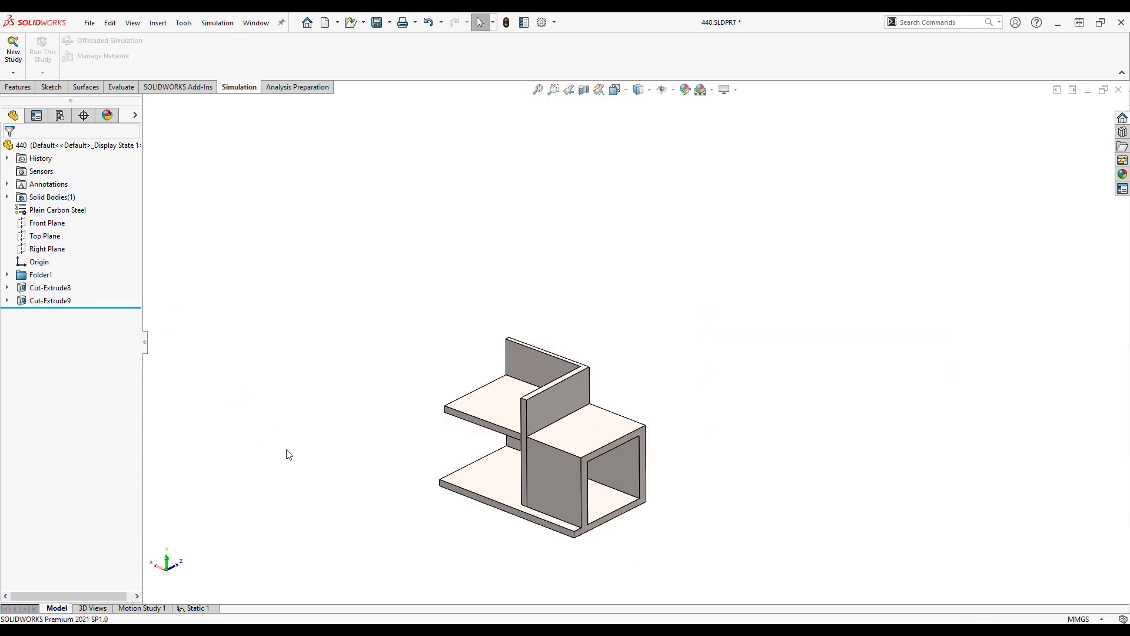
Step: Edit Sketch31 in Normal To view, moving the rectangle over the lower-left section
click(8, 287)
right_click(57, 301)
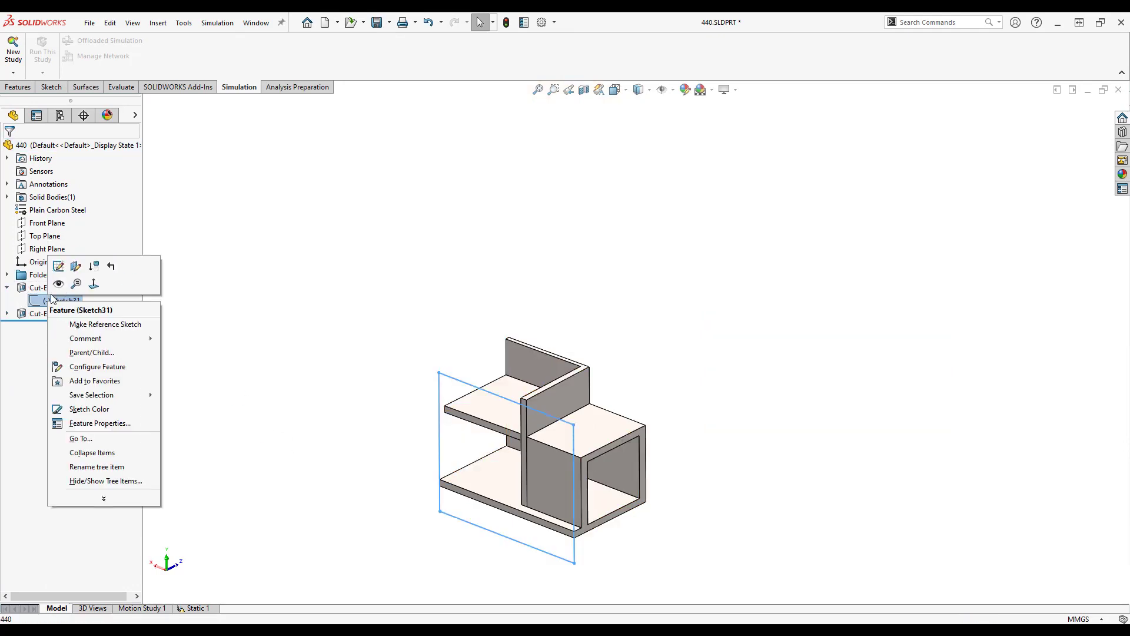
click(71, 263)
key(ctrl+8)
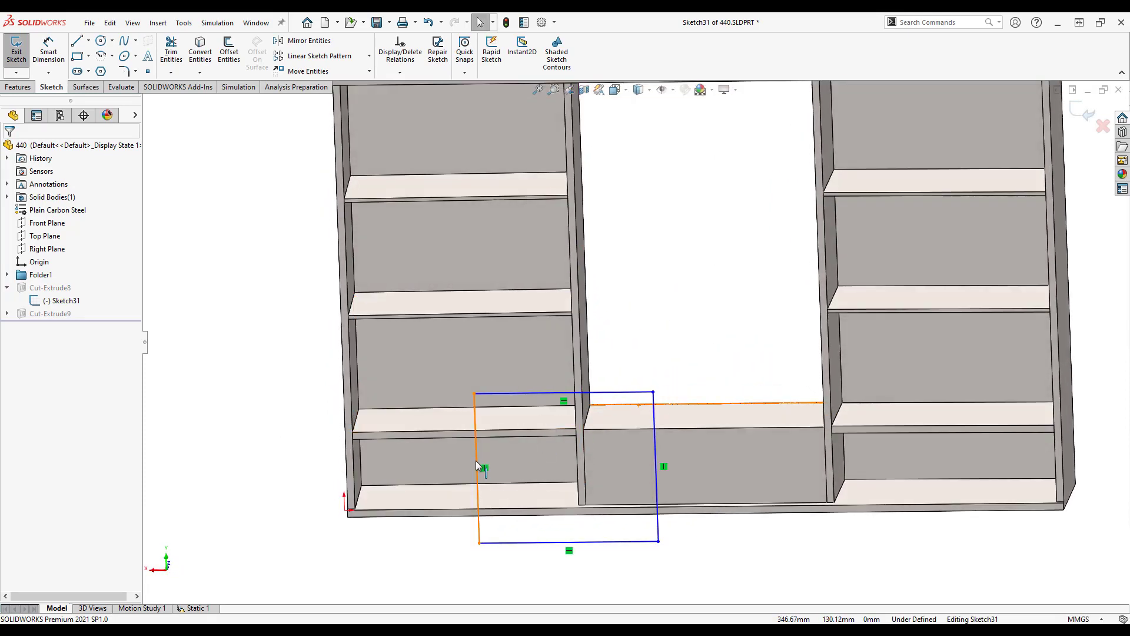
drag(476, 461, 296, 464)
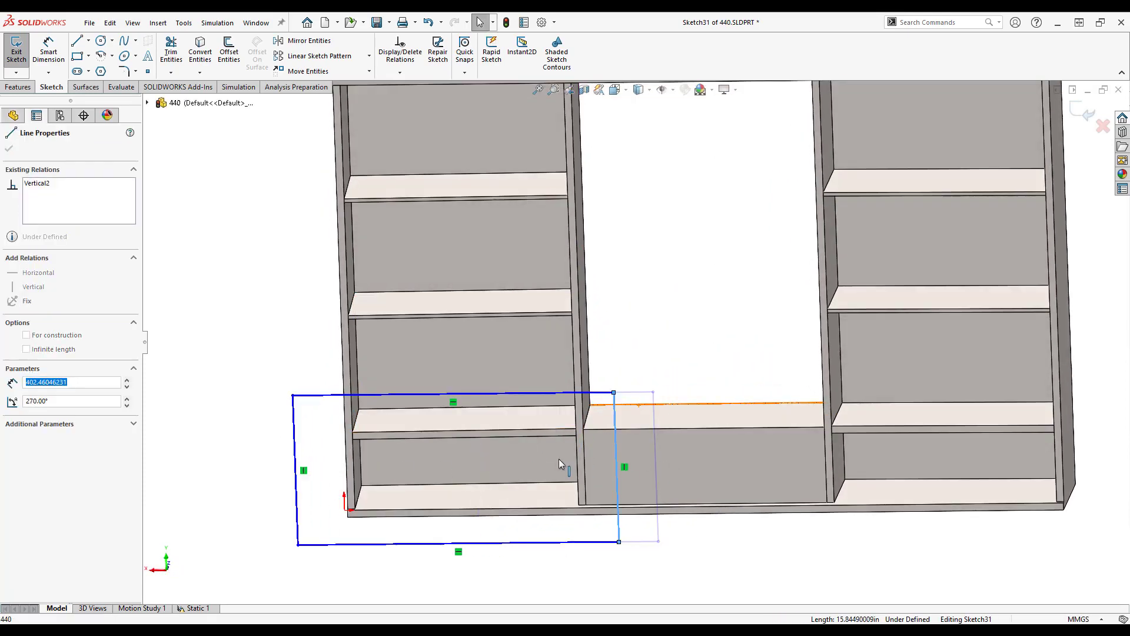
drag(657, 460, 442, 459)
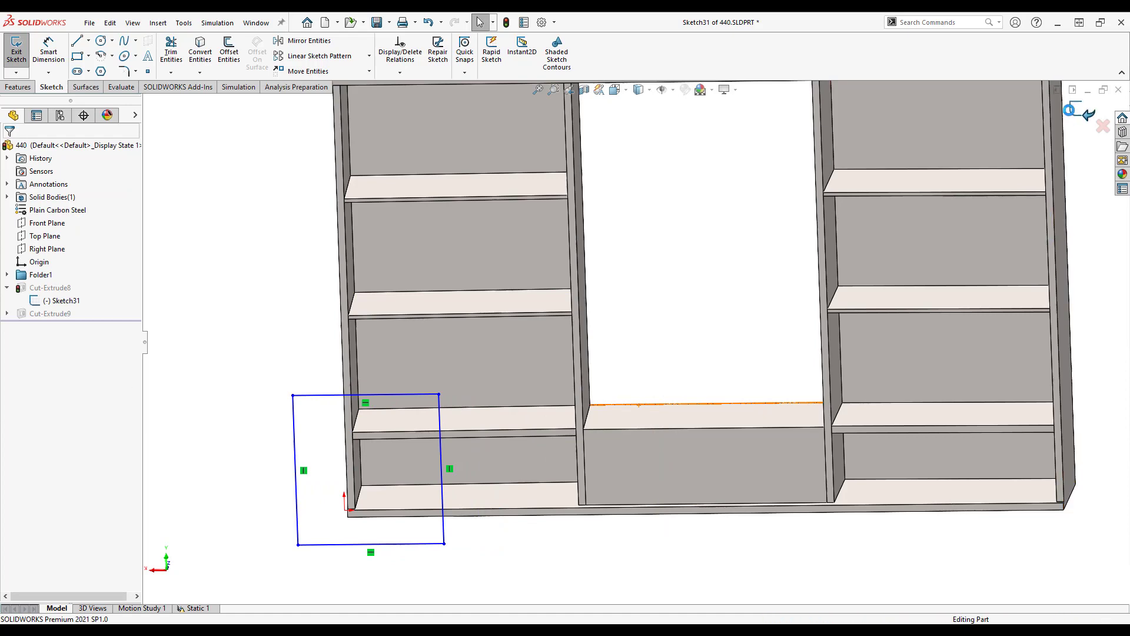
Step: Rebuild the cut and mesh the lower-left section, dismissing the result message
click(16, 49)
right_click(50, 349)
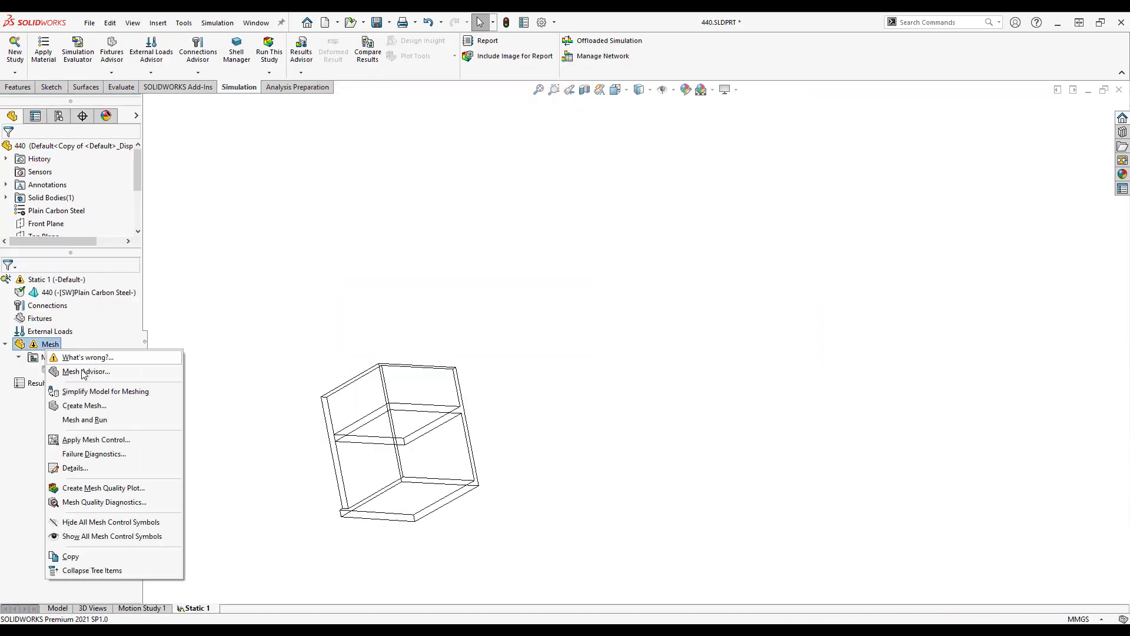
click(62, 371)
click(28, 147)
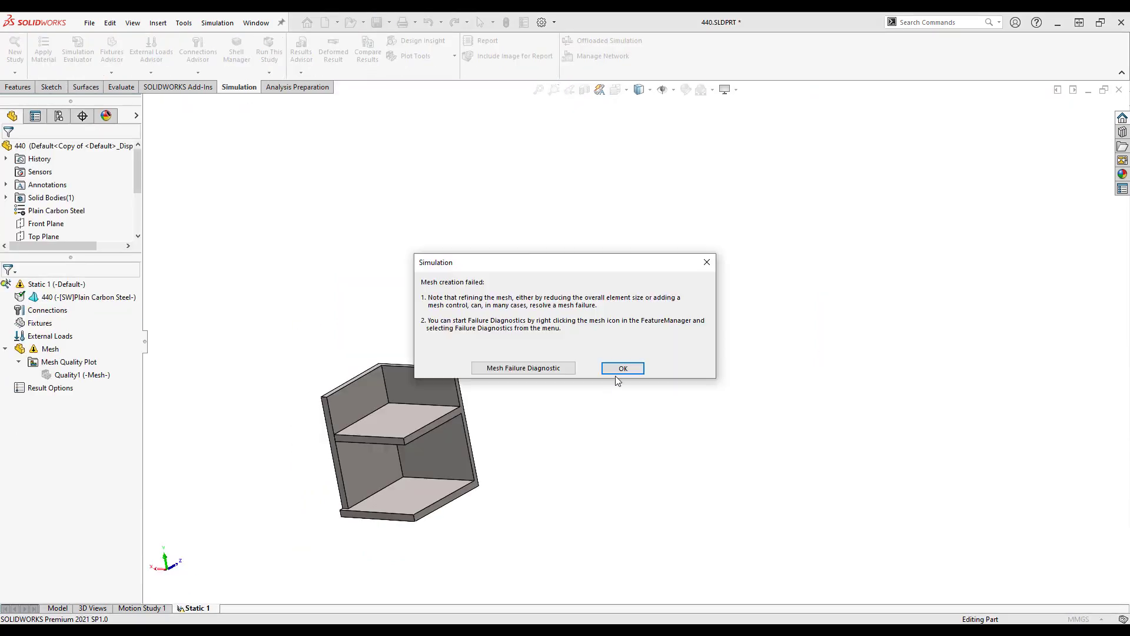
click(621, 368)
middle_drag(424, 406, 420, 465)
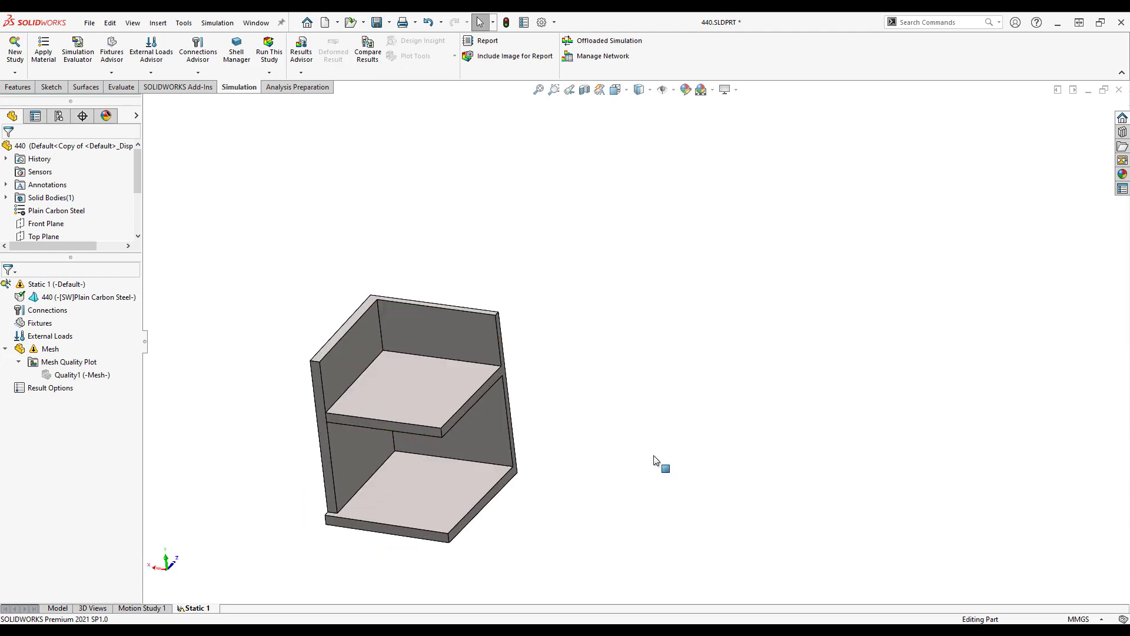
Step: Run Geometry Analysis on the section and close the zero-problem results
click(122, 87)
click(303, 60)
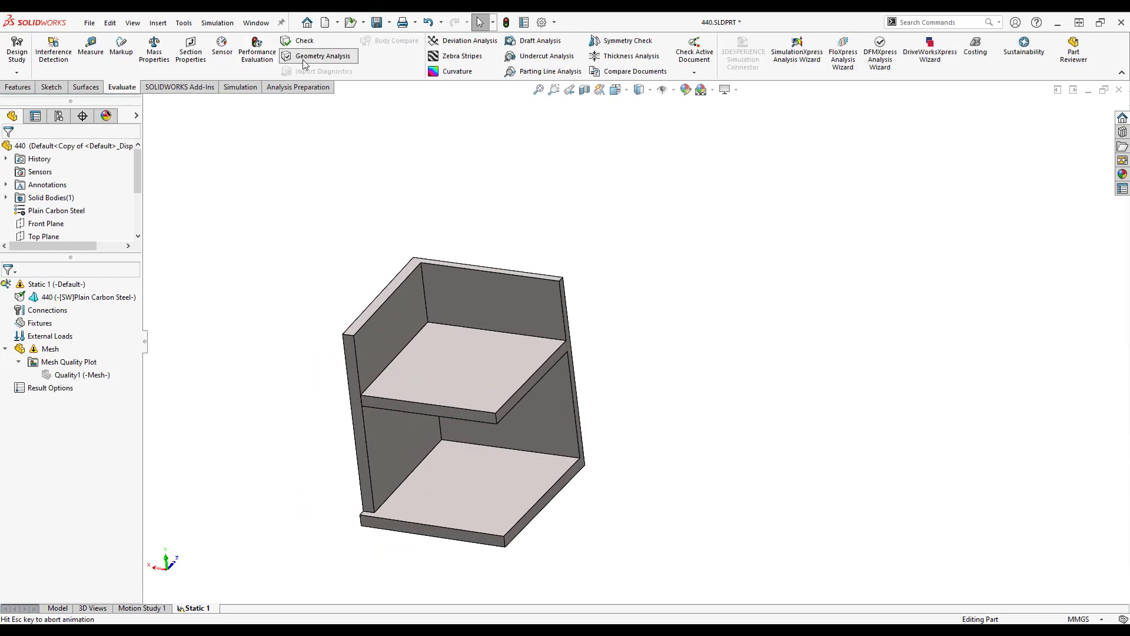
click(81, 426)
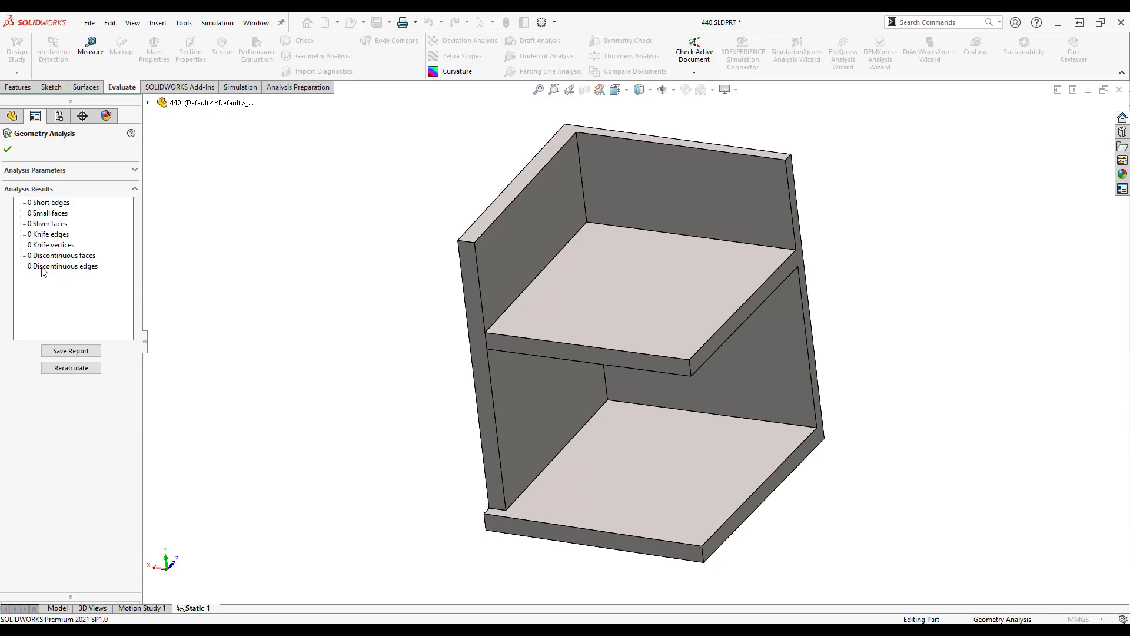
click(9, 149)
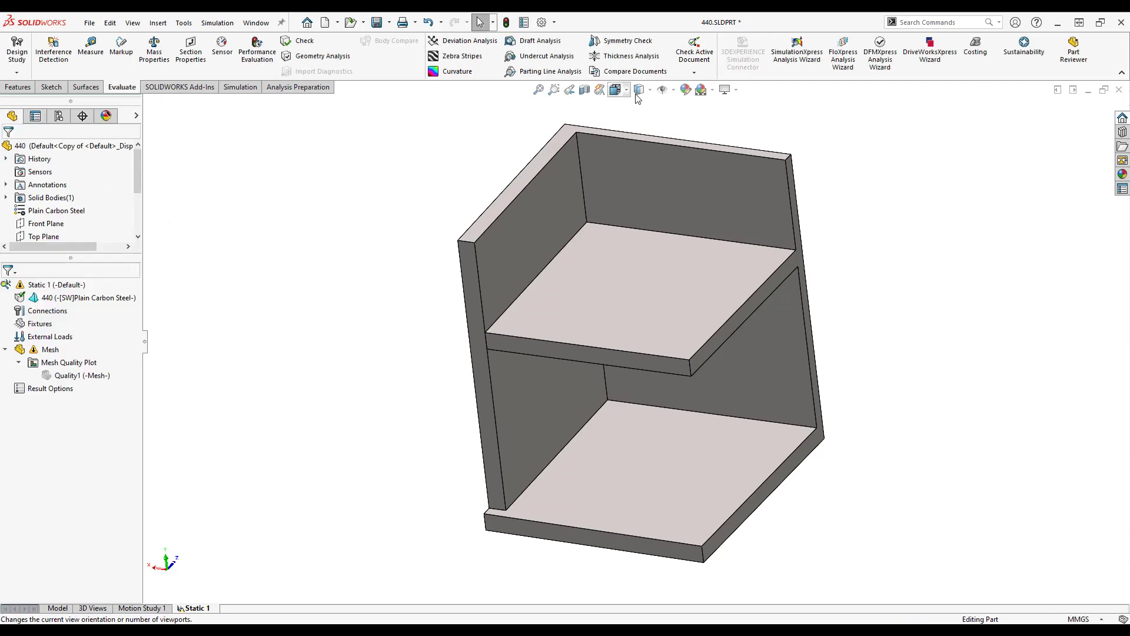
Step: Inspect the shelf's edges in Wireframe display while orbiting around it
click(646, 170)
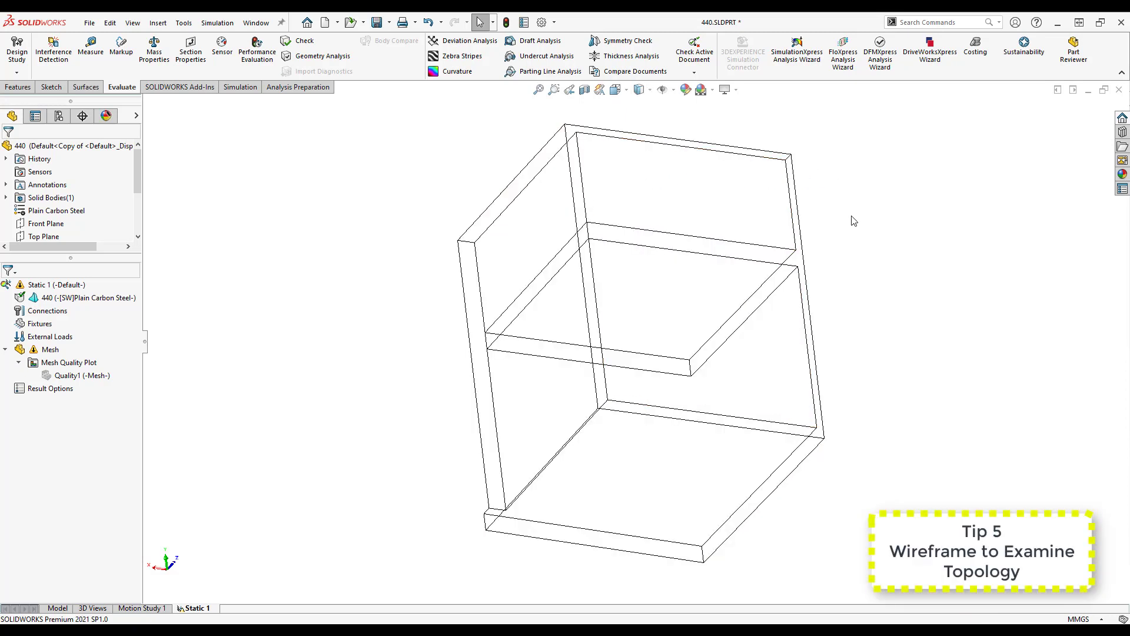
middle_drag(851, 226, 841, 215)
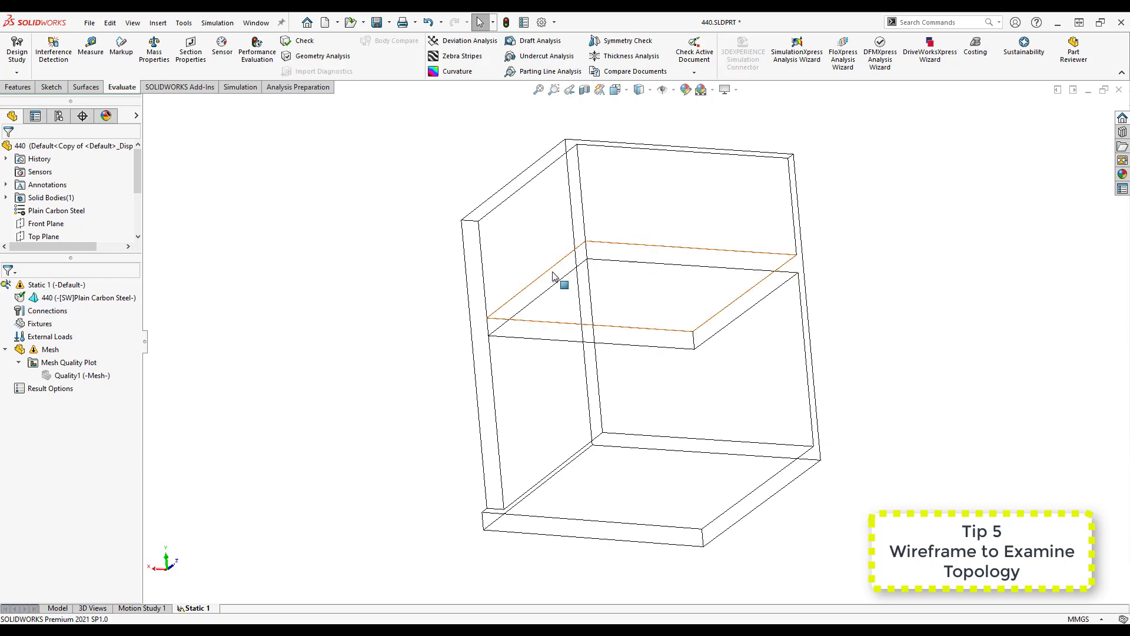
mouse_move(491, 330)
middle_down()
mouse_move(459, 334)
mouse_move(541, 352)
middle_up()
Step: Return to shaded display, make the side panel face transparent, and view from behind
click(641, 90)
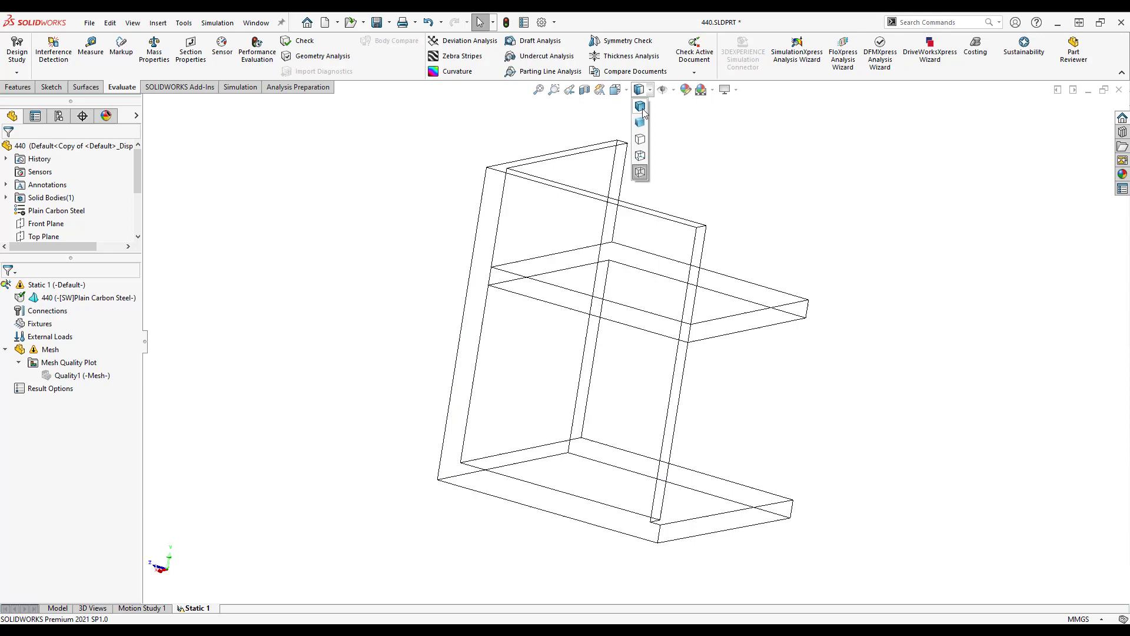
click(643, 116)
right_click(555, 358)
click(394, 303)
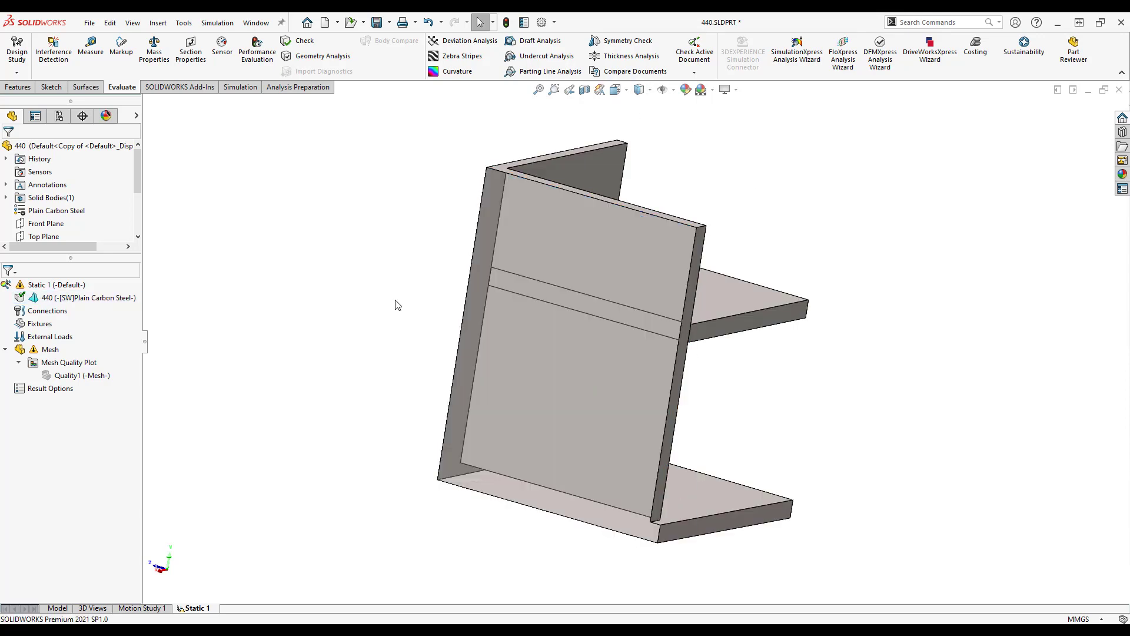
middle_drag(394, 302, 515, 312)
right_click(515, 312)
click(544, 379)
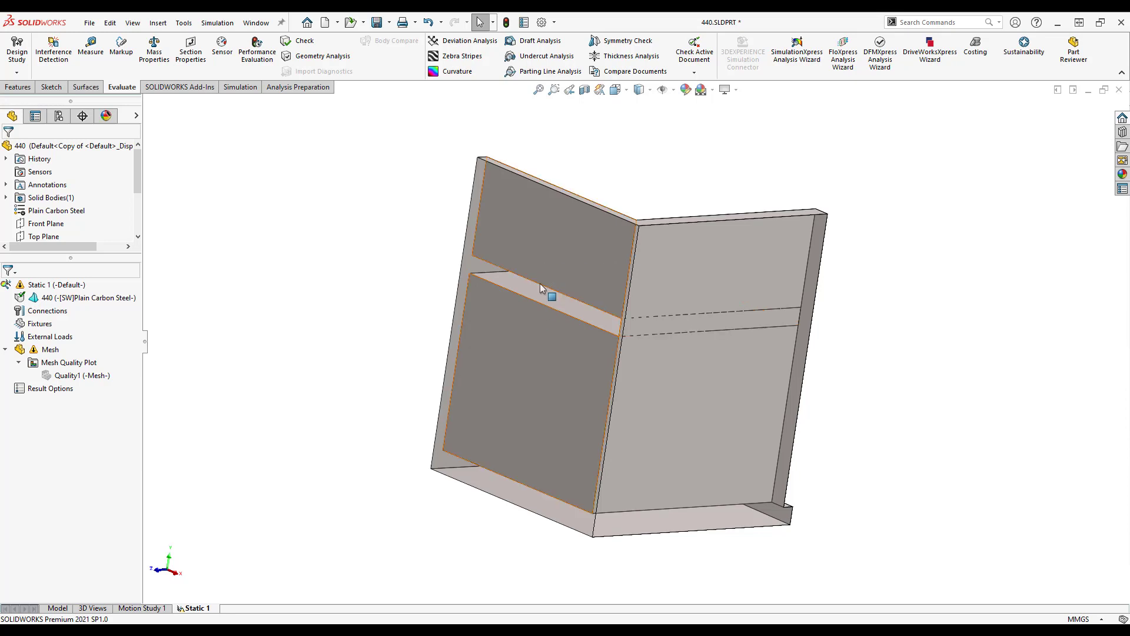
mouse_move(536, 292)
middle_down()
mouse_move(593, 338)
mouse_move(846, 338)
middle_up()
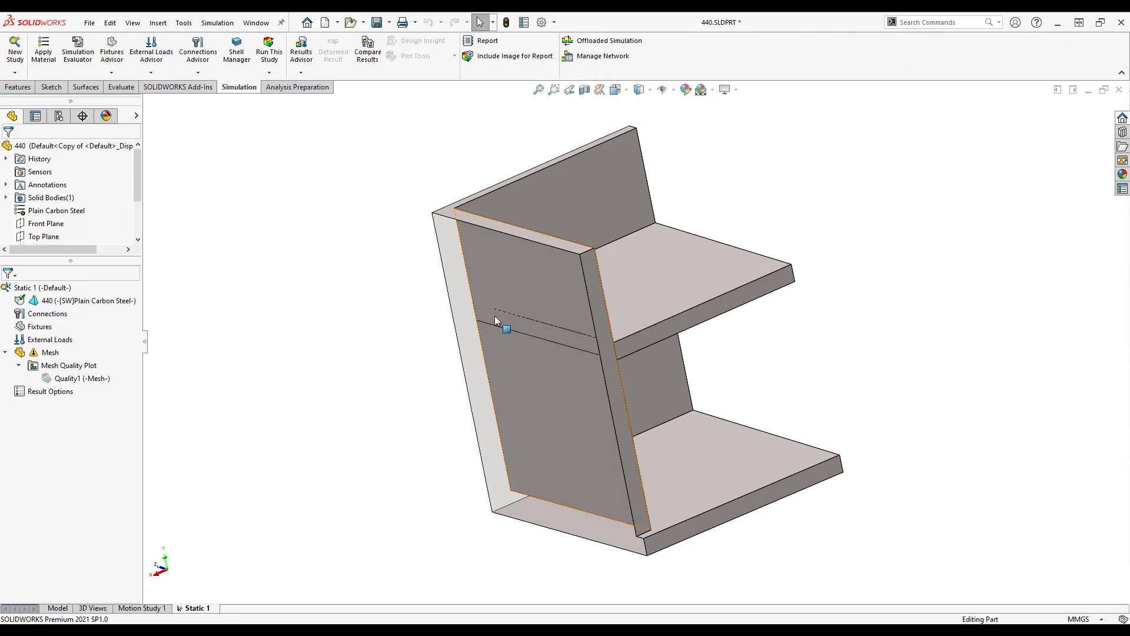
Step: Edit the sketch that defines the top shelf face
click(638, 308)
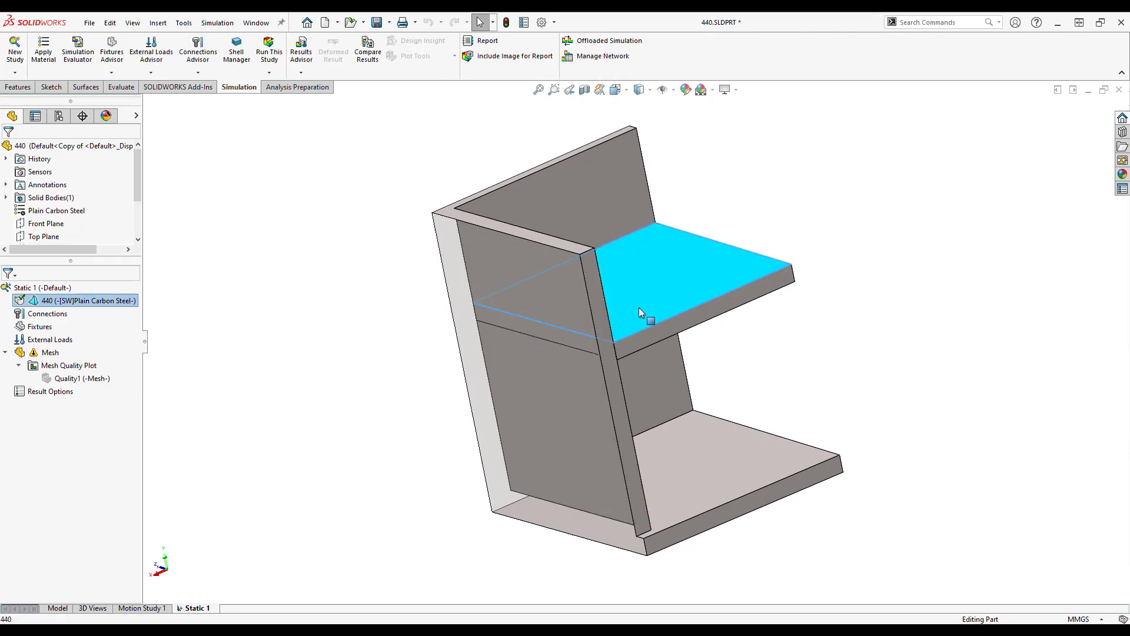
right_click(639, 307)
click(669, 274)
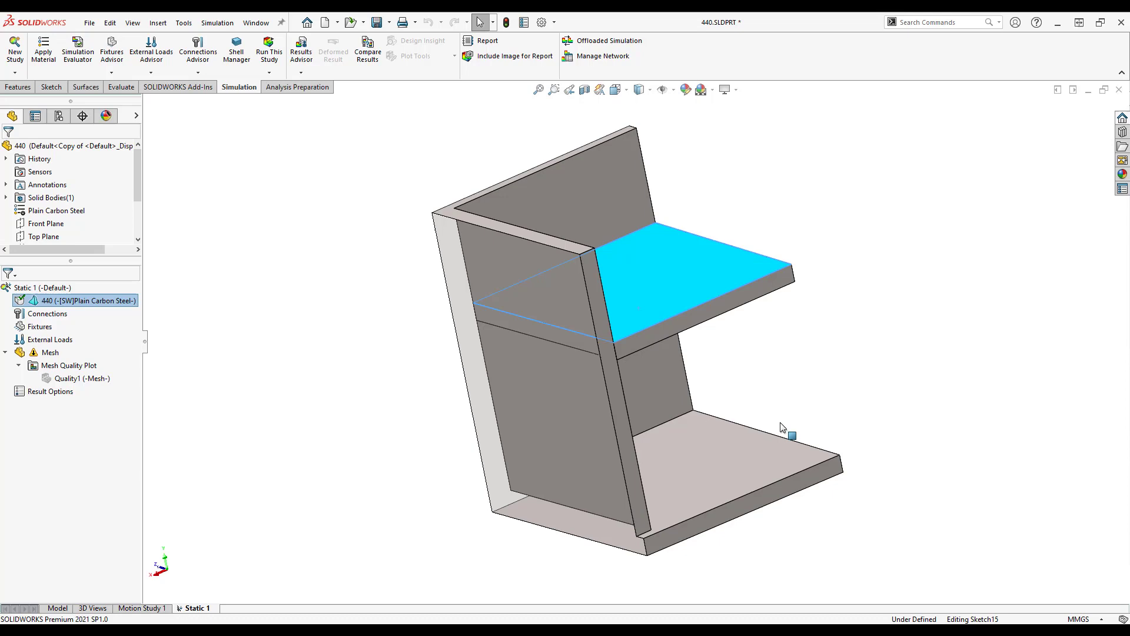
Step: Check the coordinates of both shelf edge endpoints, then orbit the model
click(511, 492)
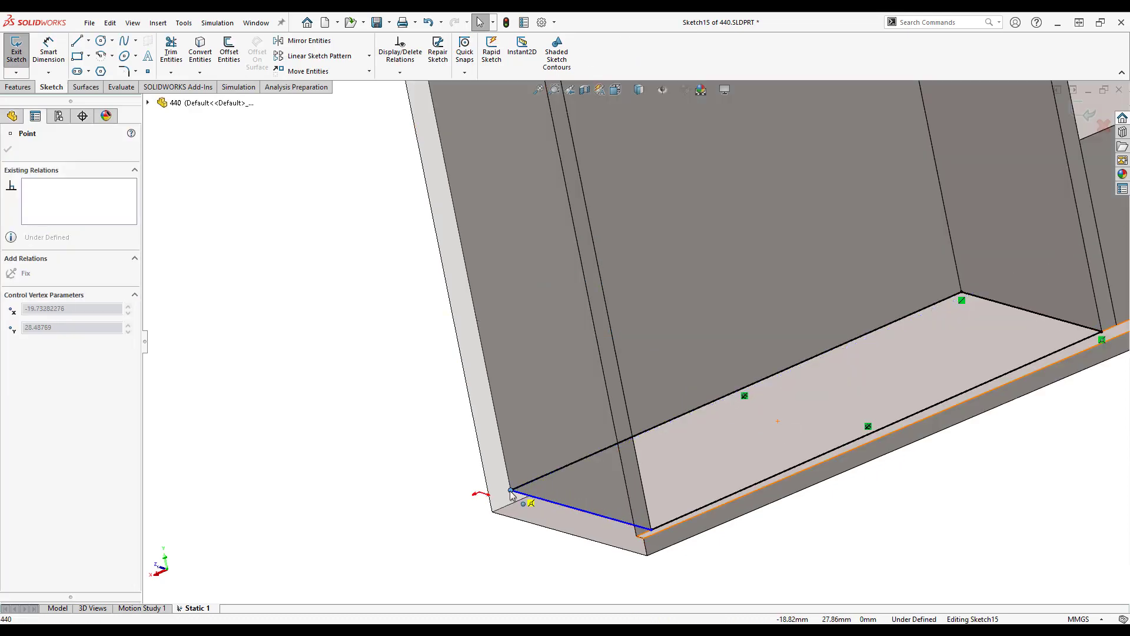
click(650, 531)
key(Escape)
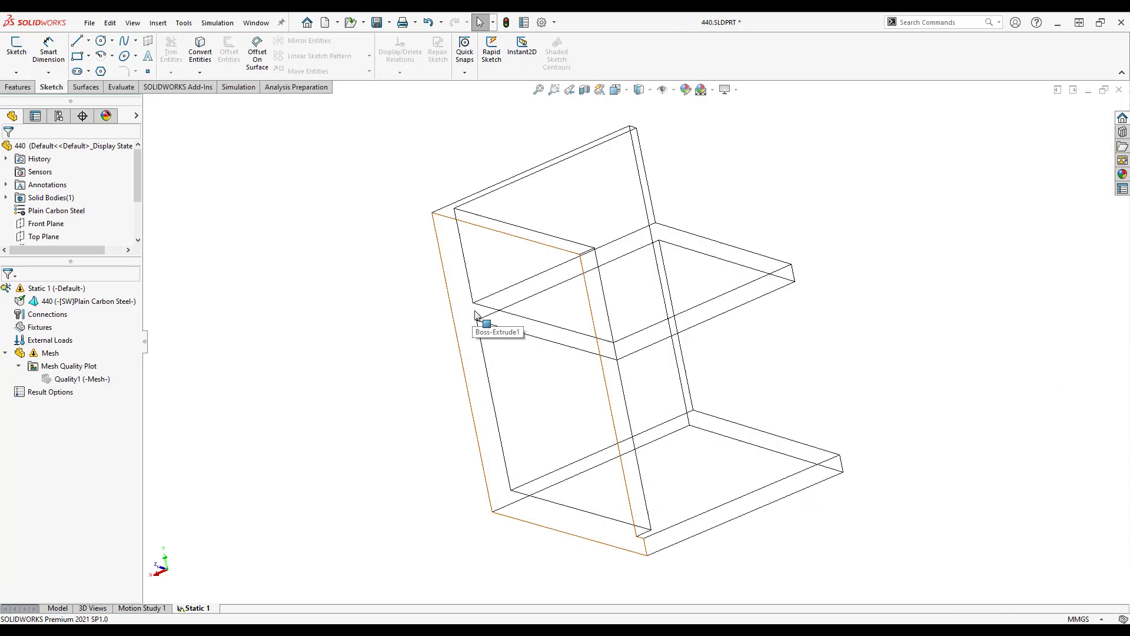
middle_drag(627, 391, 512, 465)
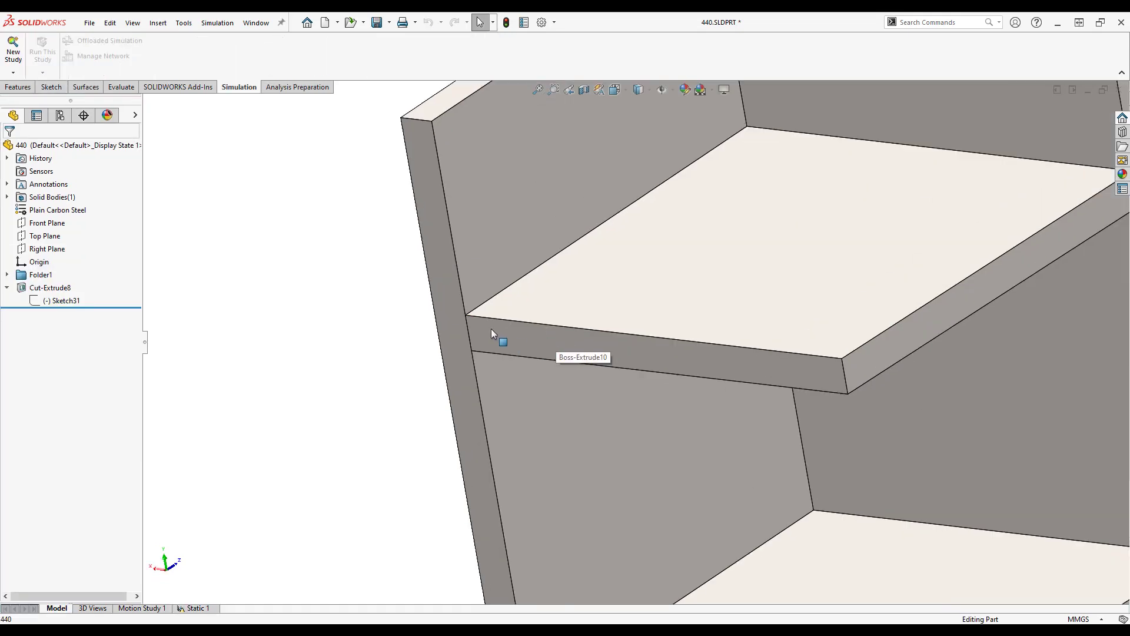
click(452, 335)
click(488, 335)
key(z)
key(z)
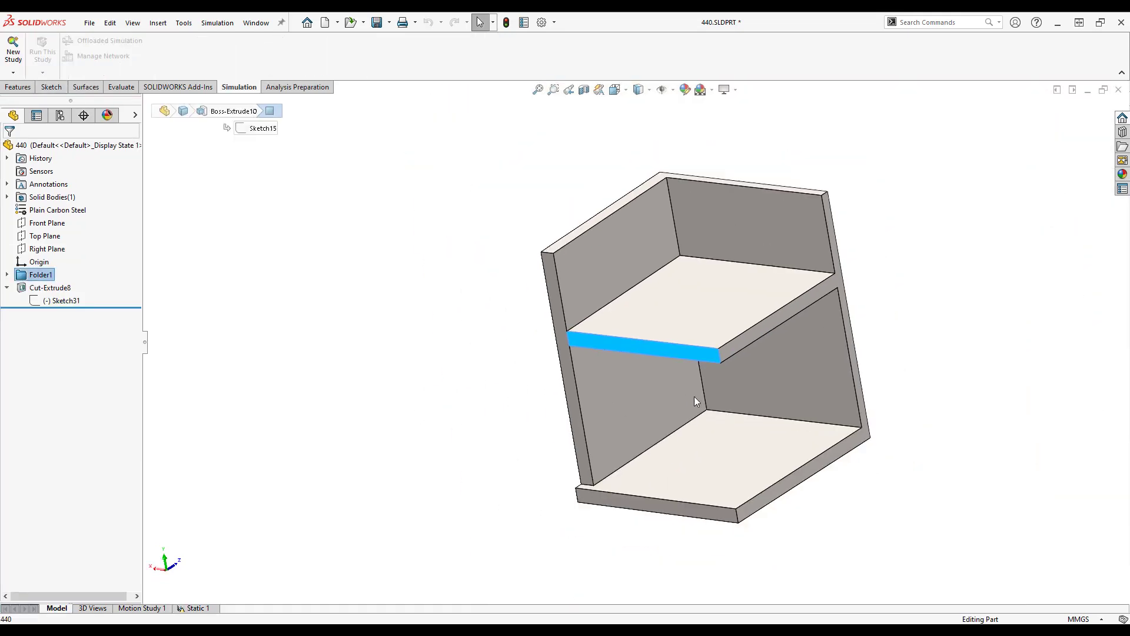
key(z)
click(903, 378)
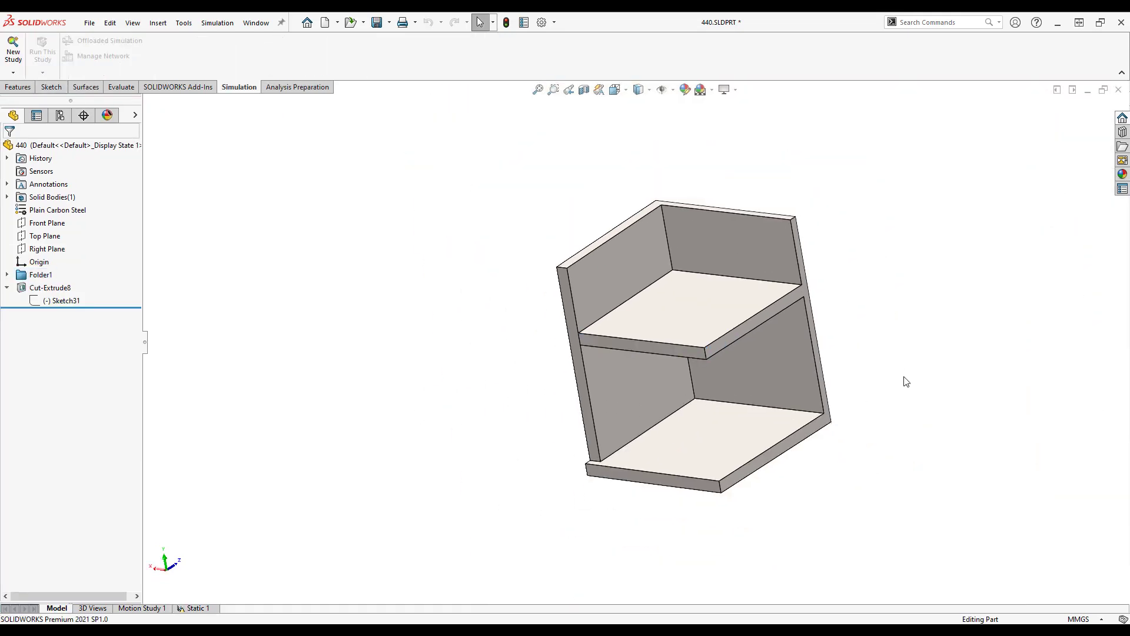
click(206, 609)
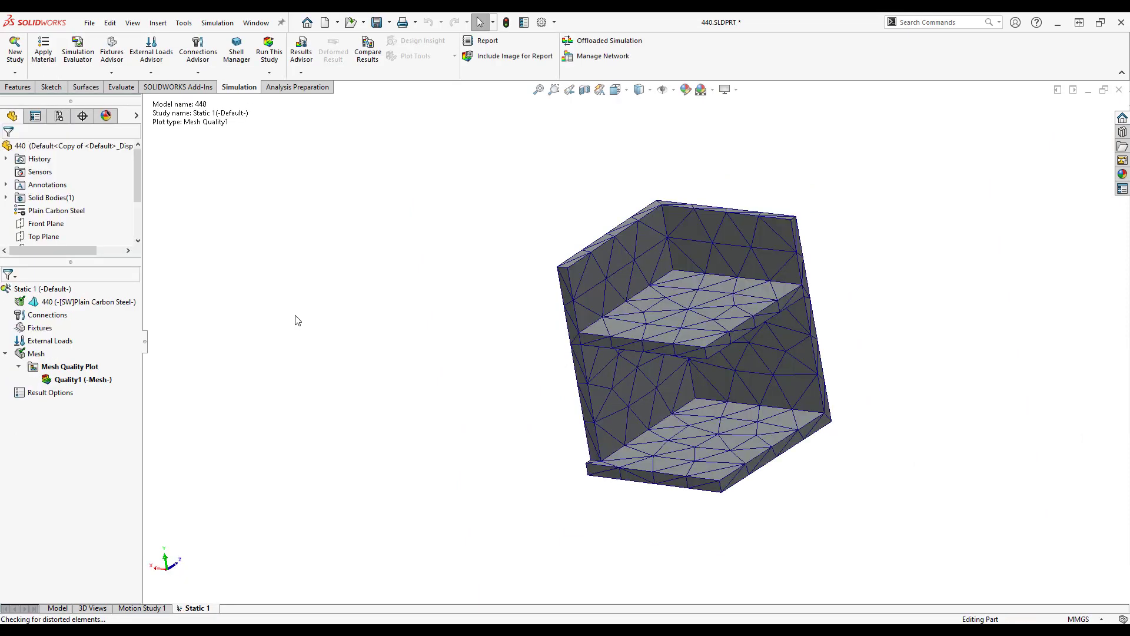
Step: Generate the whole-bookshelf mesh from the Mesh item in the Static 1 study tree
click(57, 609)
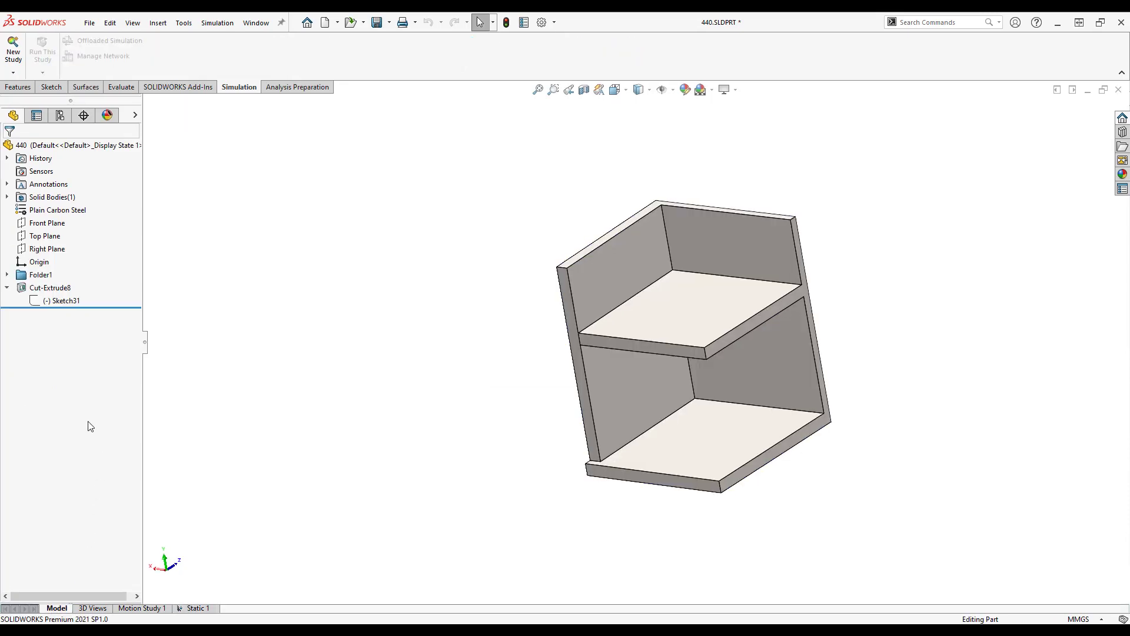
scroll(207, 551, down, 5)
click(198, 609)
right_click(35, 353)
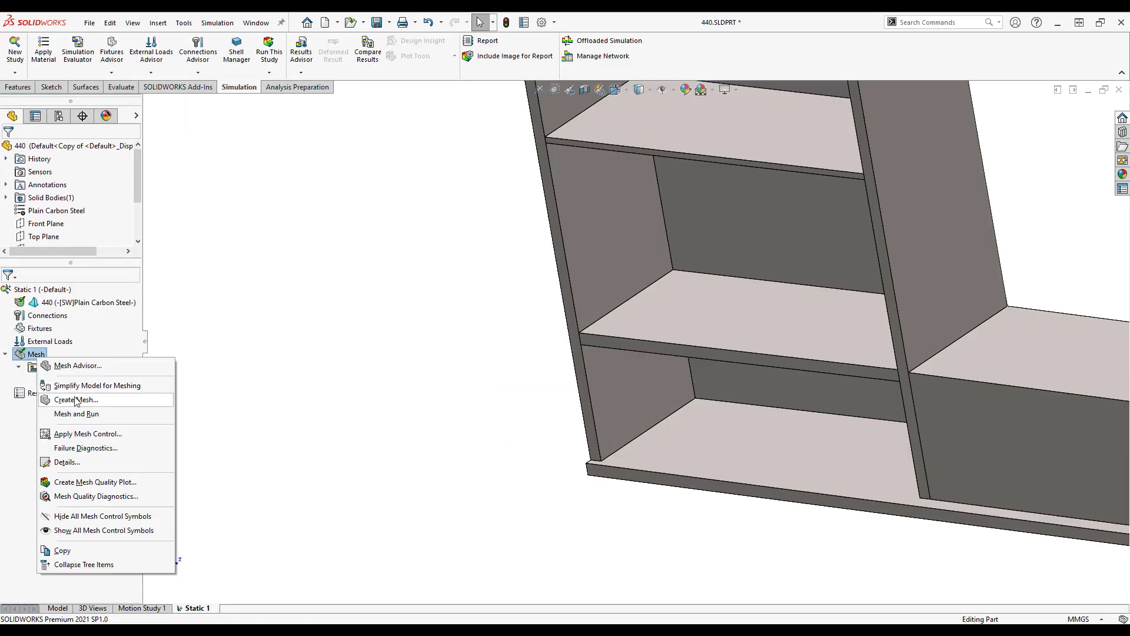
click(76, 400)
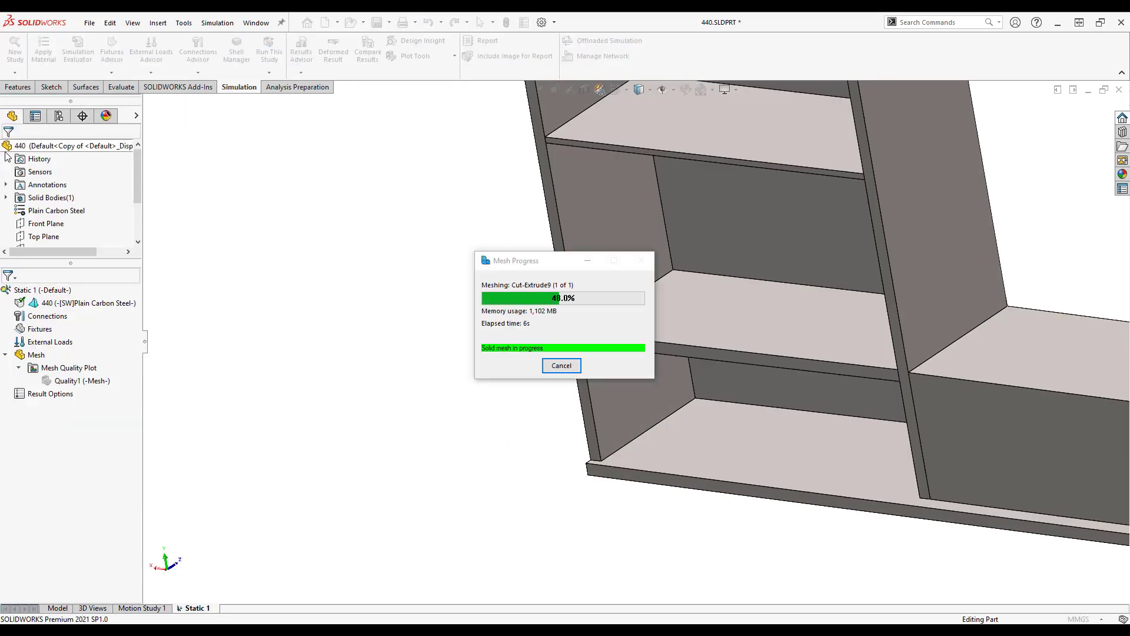
scroll(861, 306, up, 5)
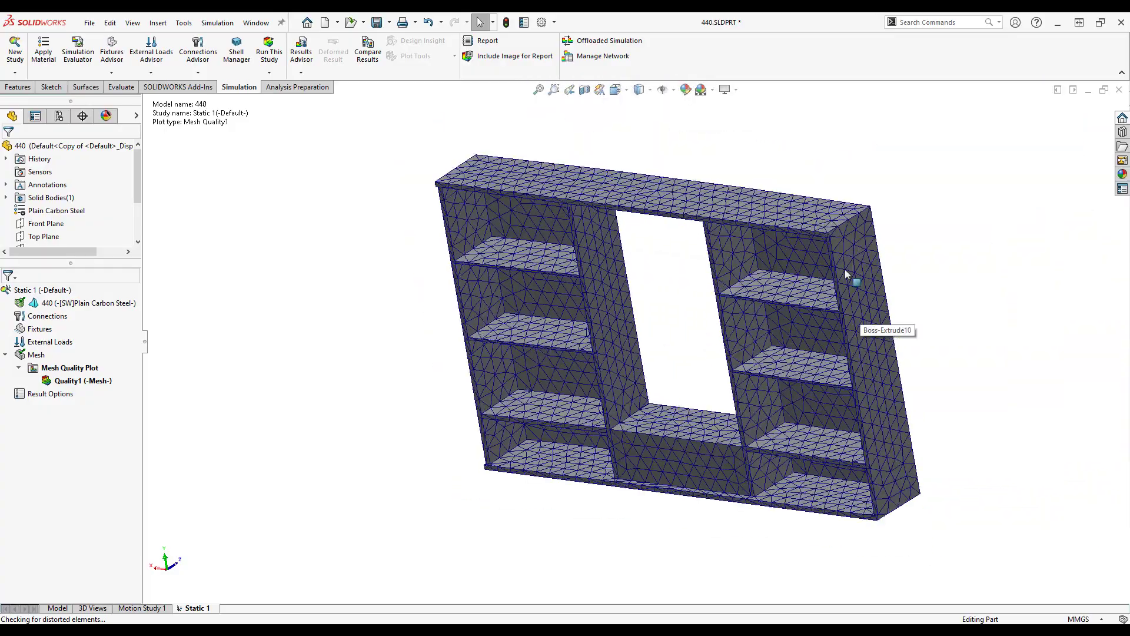